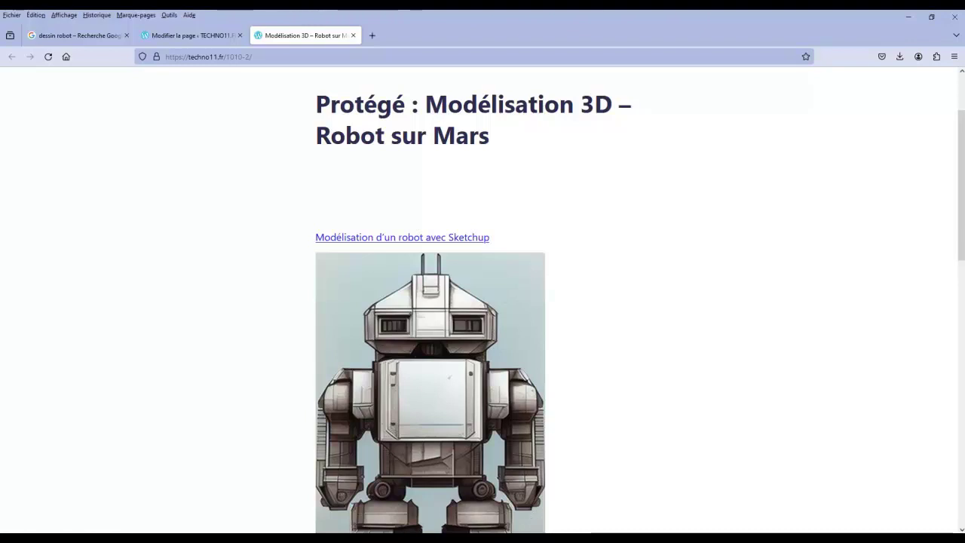
Launch SketchUp and begin a new model using the Impression 3D - Millimètres template
click(547, 490)
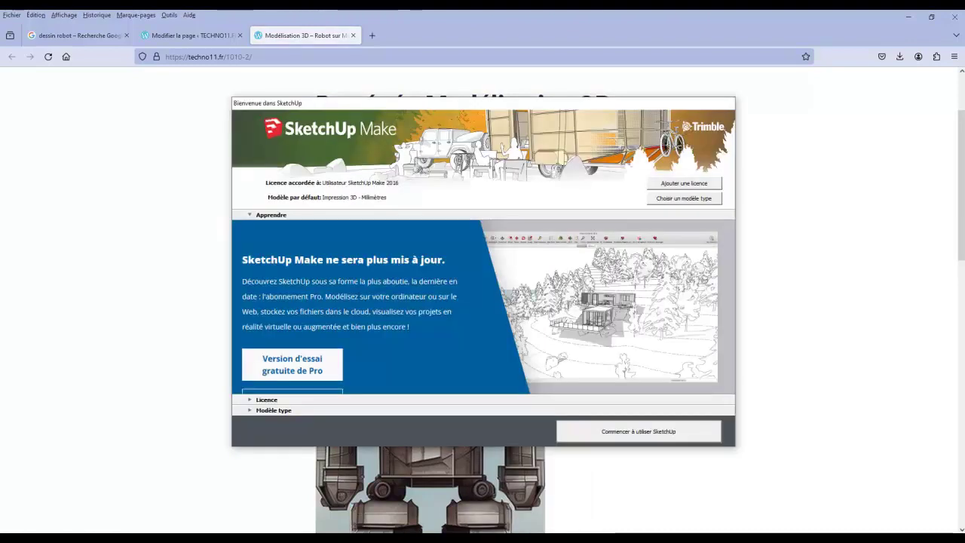
click(684, 198)
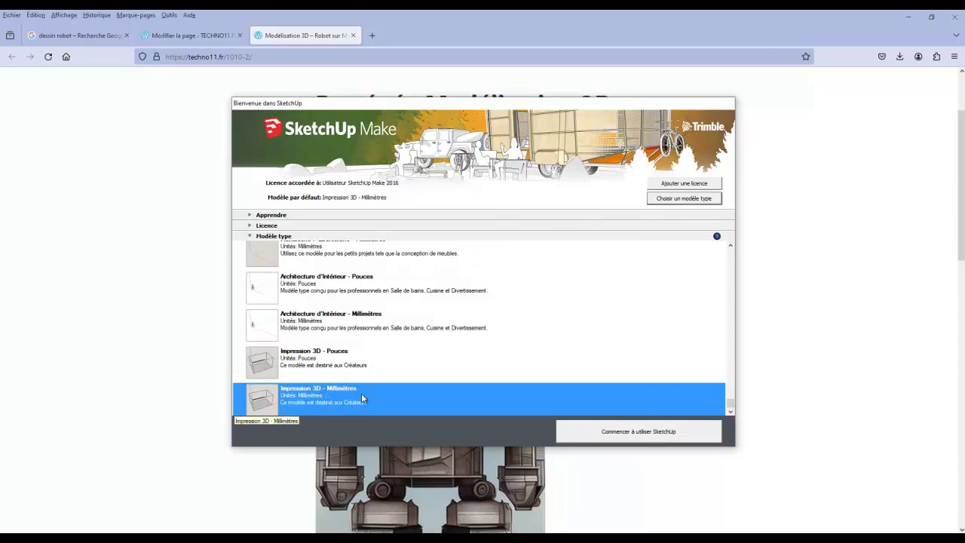
click(623, 433)
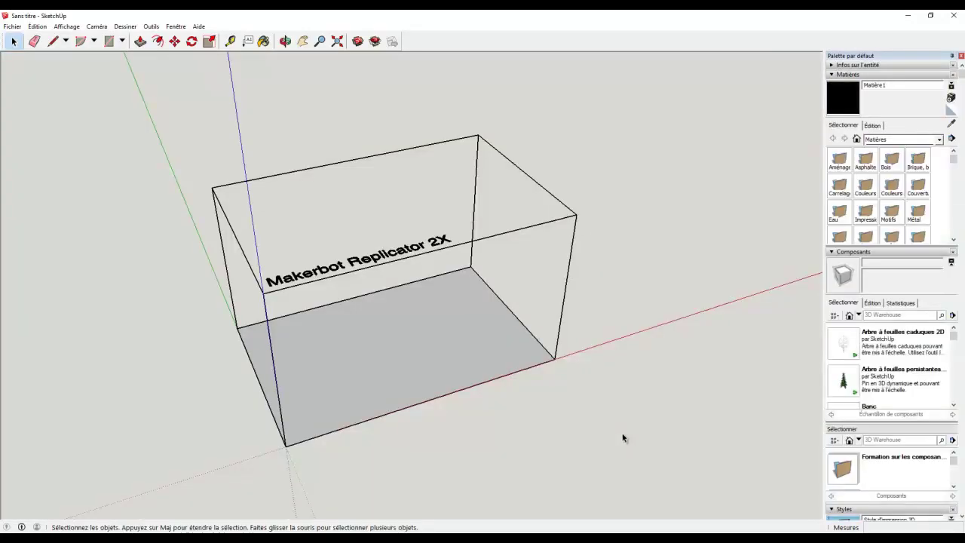
Turn on the Grand jeu d'outils and Vues toolbars
click(68, 28)
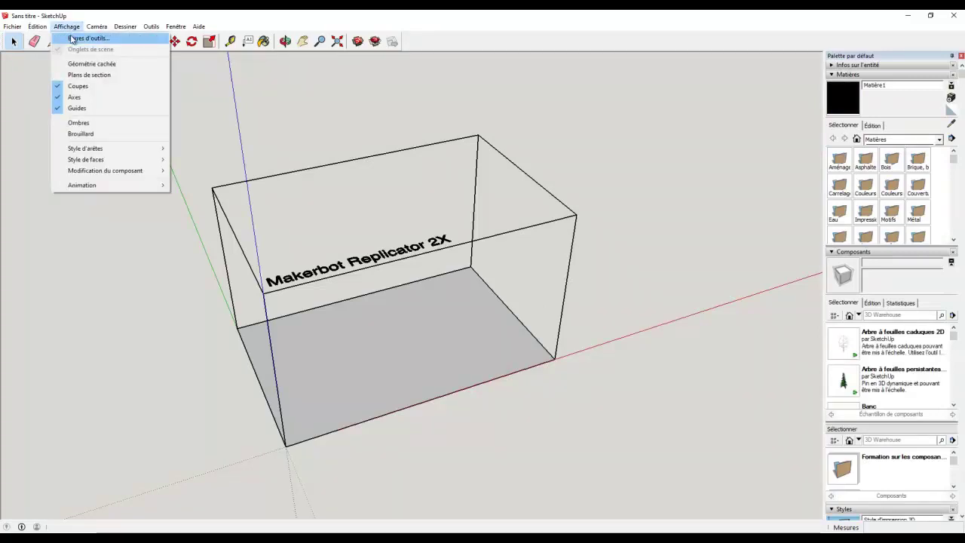
click(71, 38)
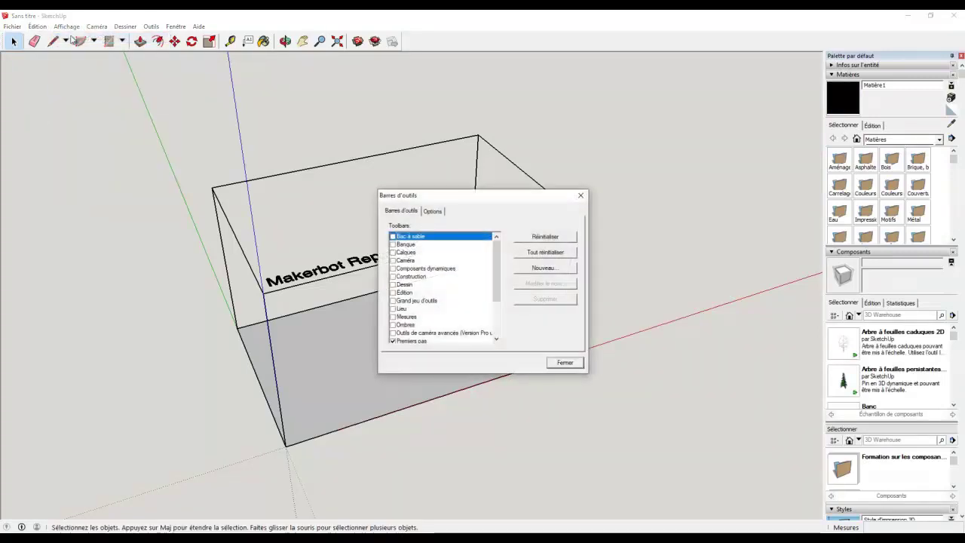
click(393, 301)
drag(498, 290, 498, 324)
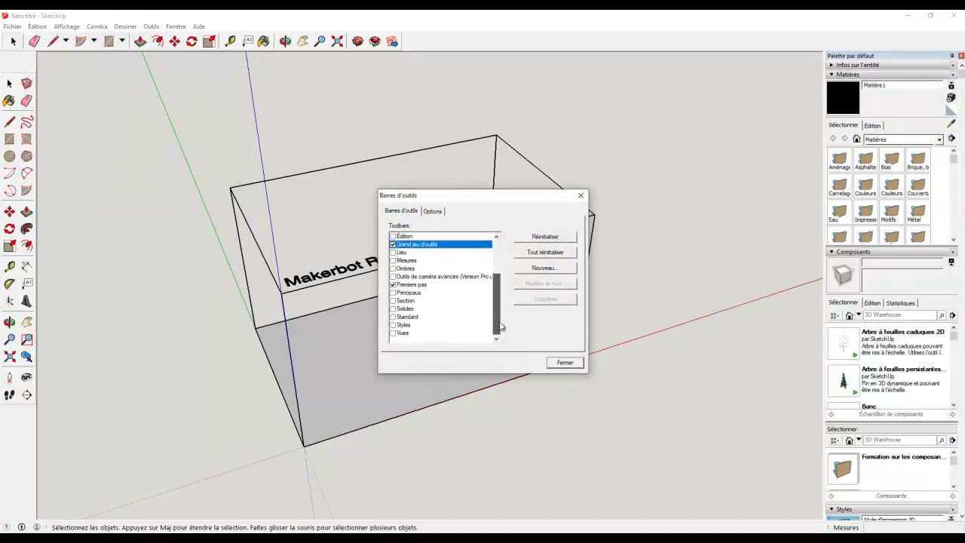
click(393, 333)
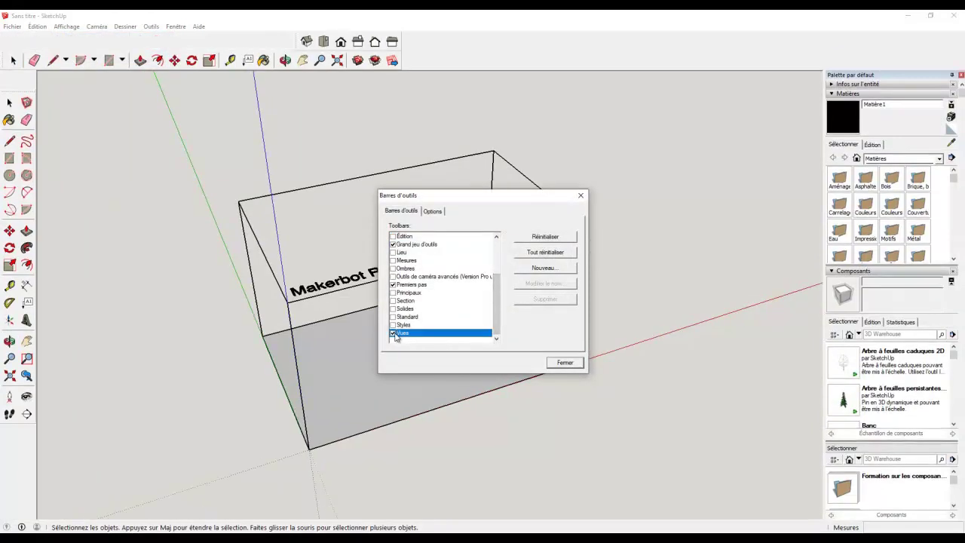
click(560, 365)
Delete the Makerbot Replicator 2X build-volume box from the scene
key(space)
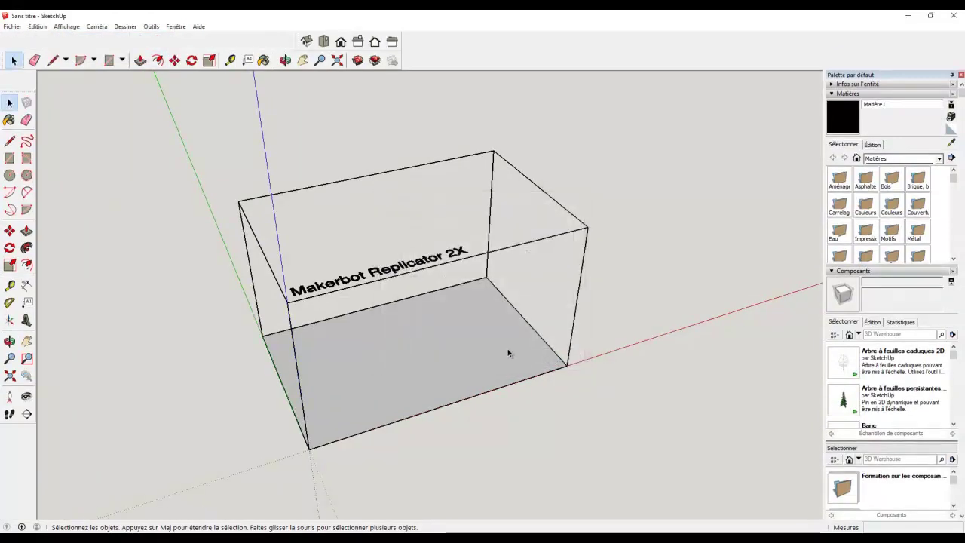
click(467, 337)
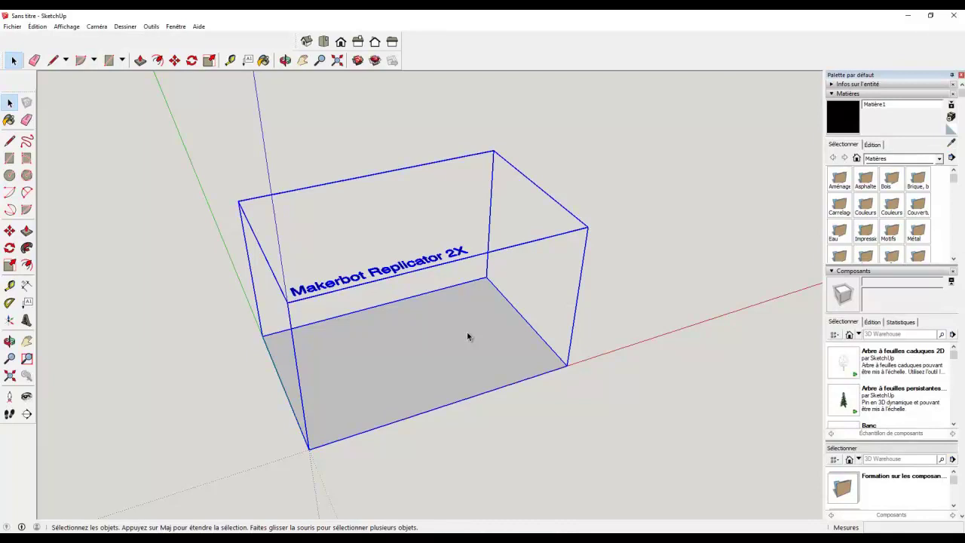
key(Delete)
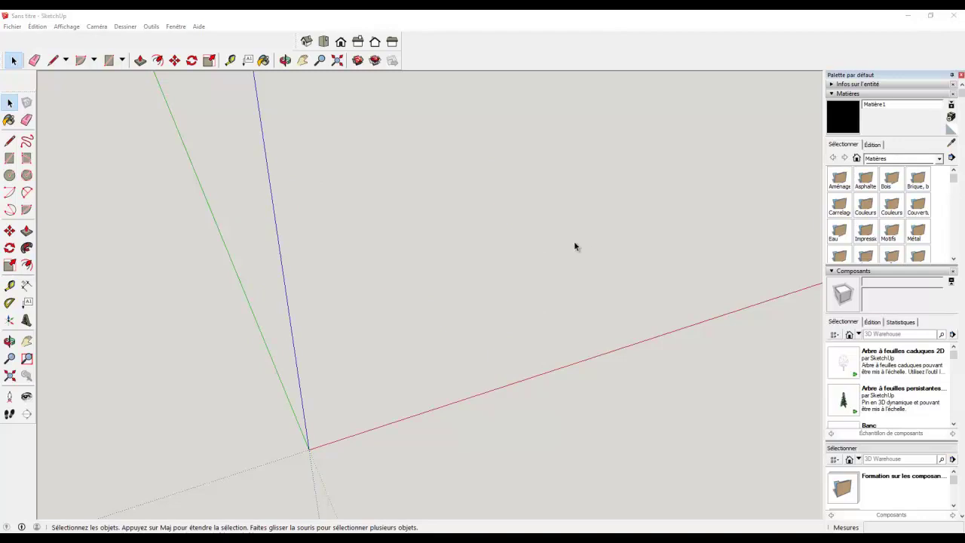
Import robot1.jpg as an image at the origin with a width of 100
click(13, 27)
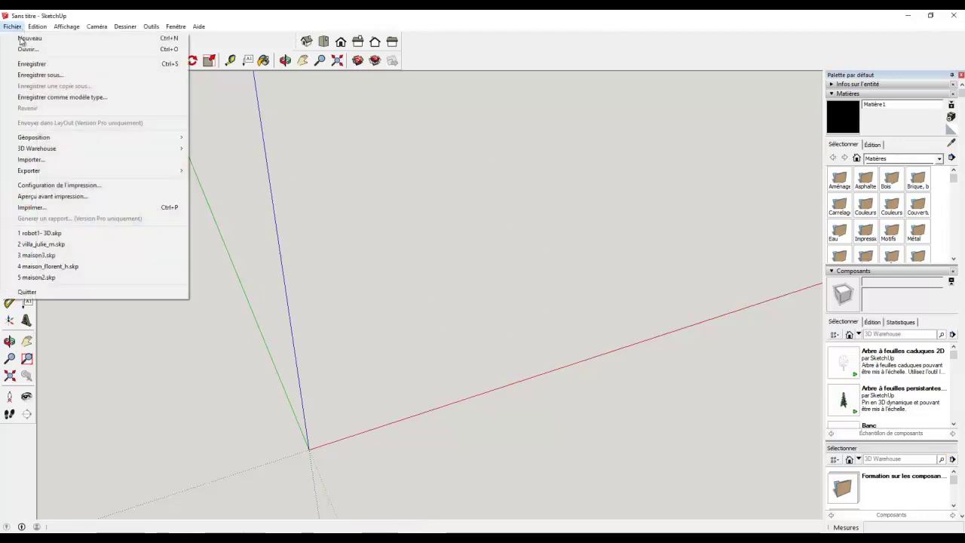
click(52, 159)
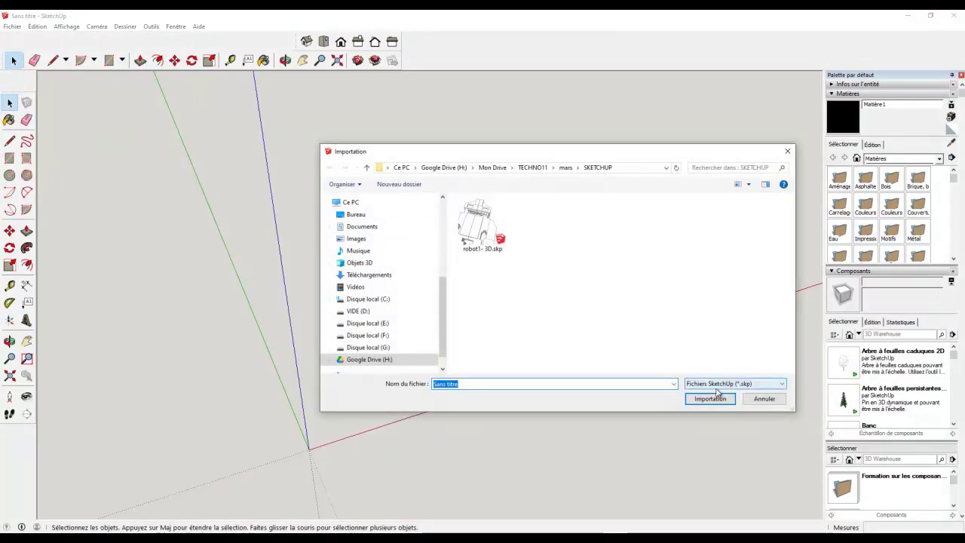
click(712, 385)
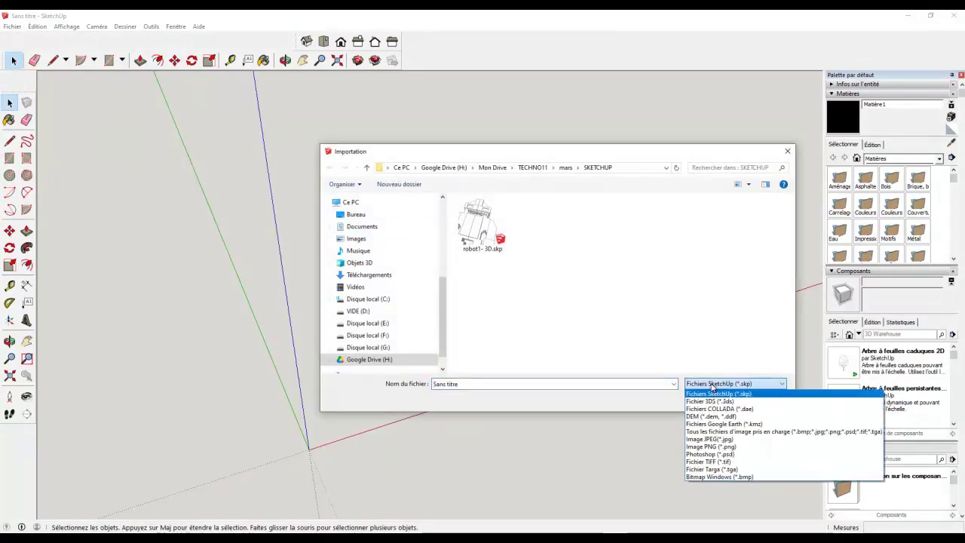
click(730, 433)
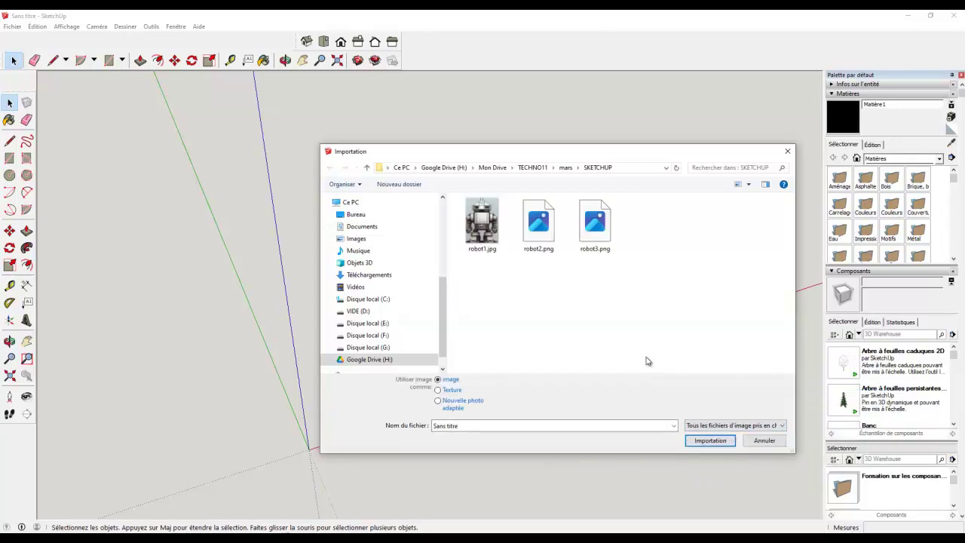
click(484, 225)
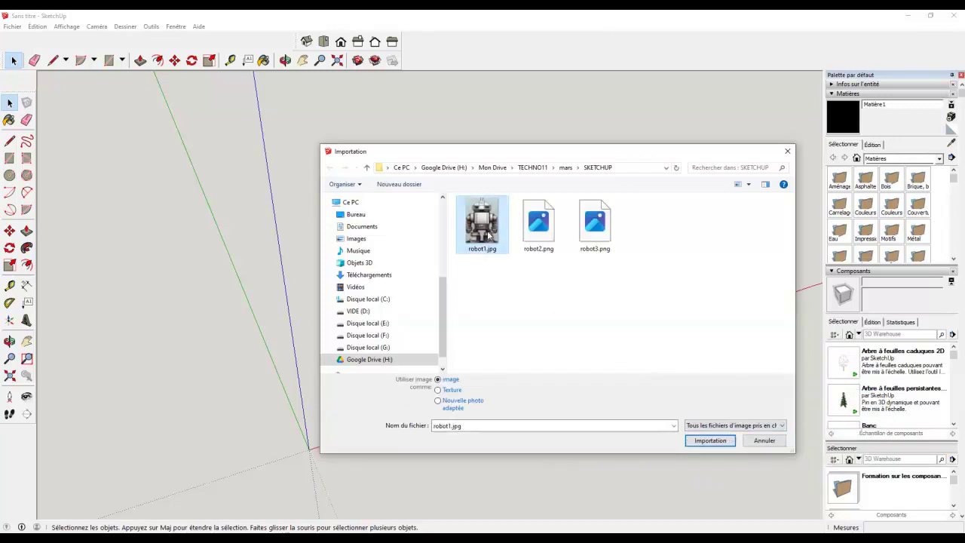
click(710, 441)
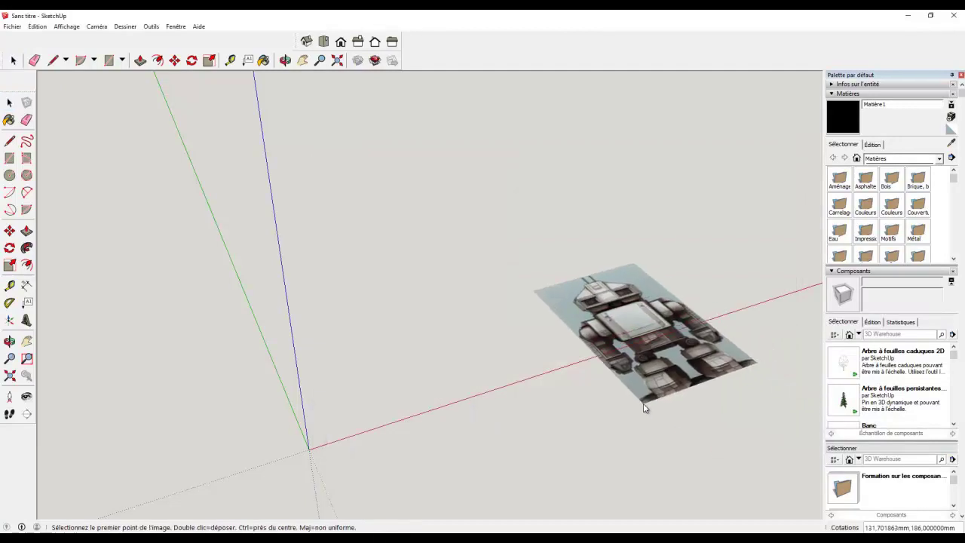
click(312, 451)
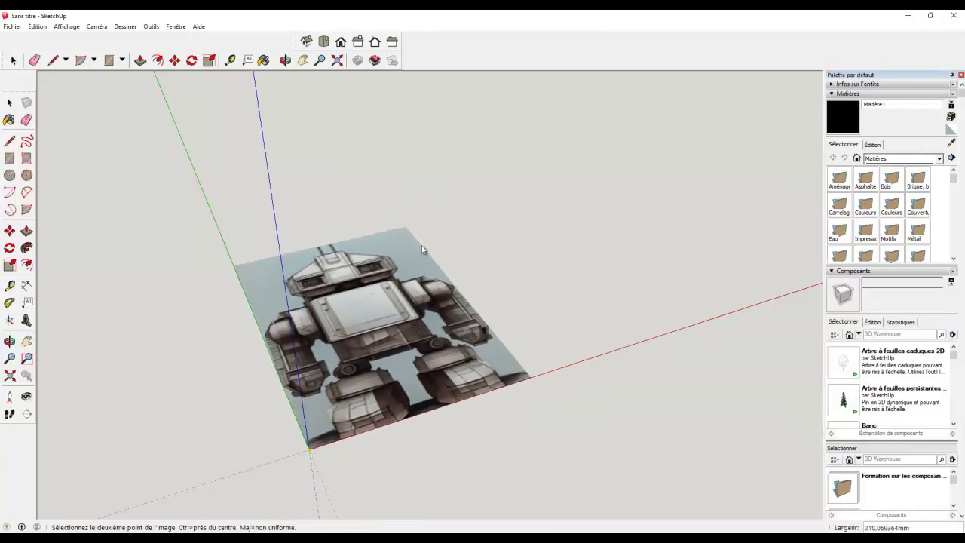
text(100)
key(Return)
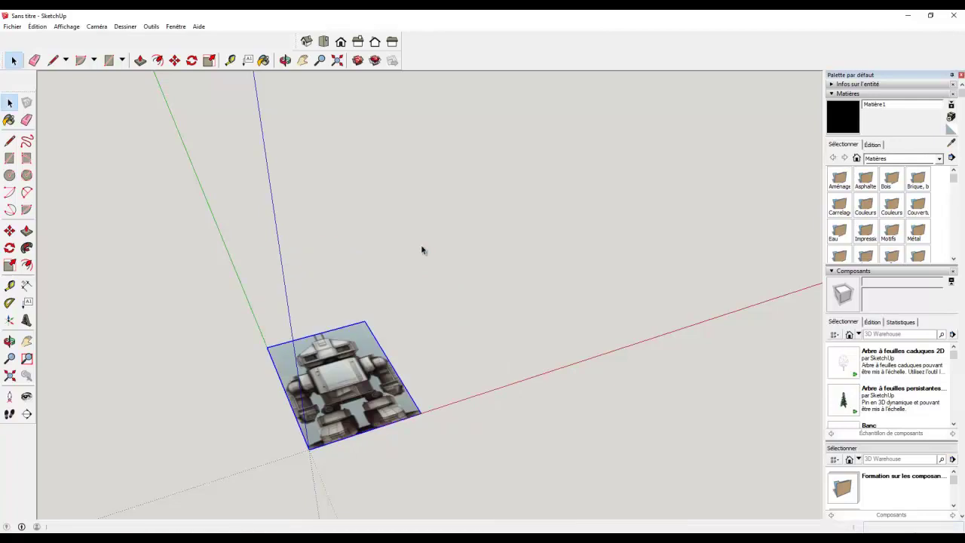
Switch to top view, then zoom and pan to centre the robot image
click(324, 42)
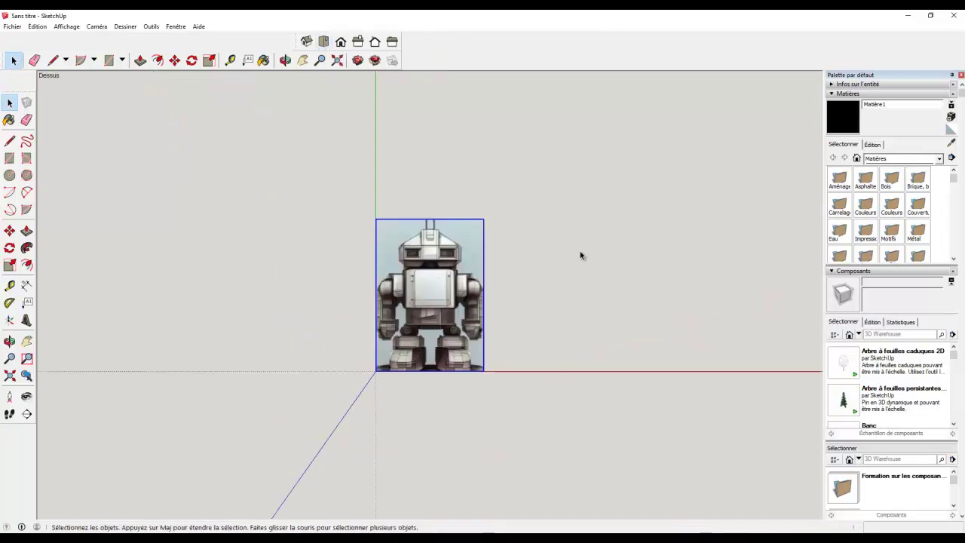
scroll(580, 262, up, 1)
scroll(573, 262, up, 1)
scroll(572, 262, up, 1)
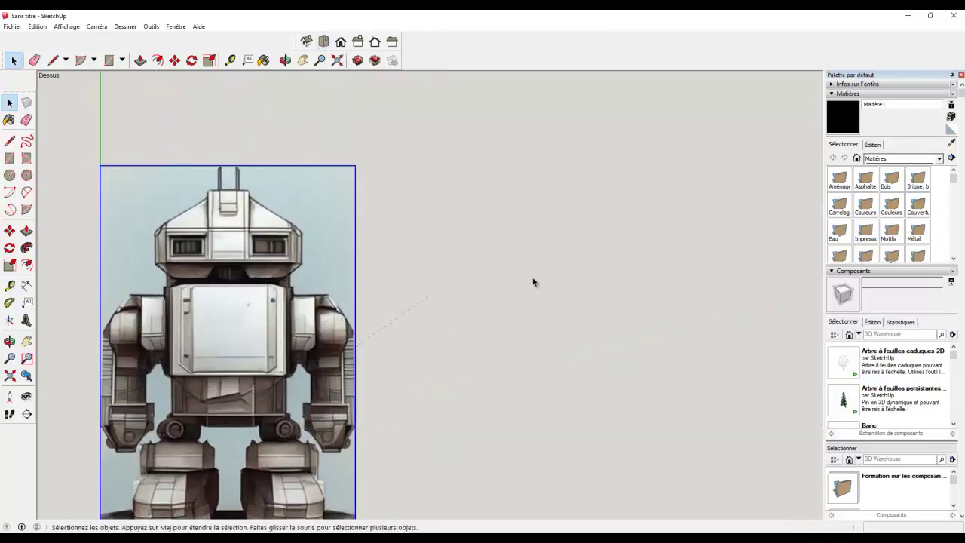
scroll(490, 286, up, 1)
click(302, 60)
mouse_move(359, 168)
mouse_down()
mouse_move(478, 169)
mouse_move(594, 125)
mouse_up()
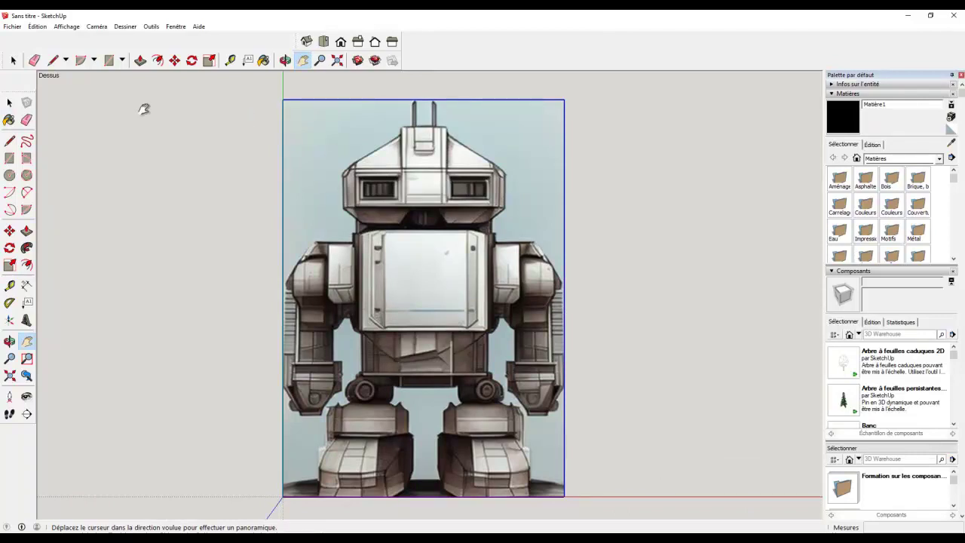
Trace the robot's head outline with lines, from the antenna down the head's left side
click(53, 60)
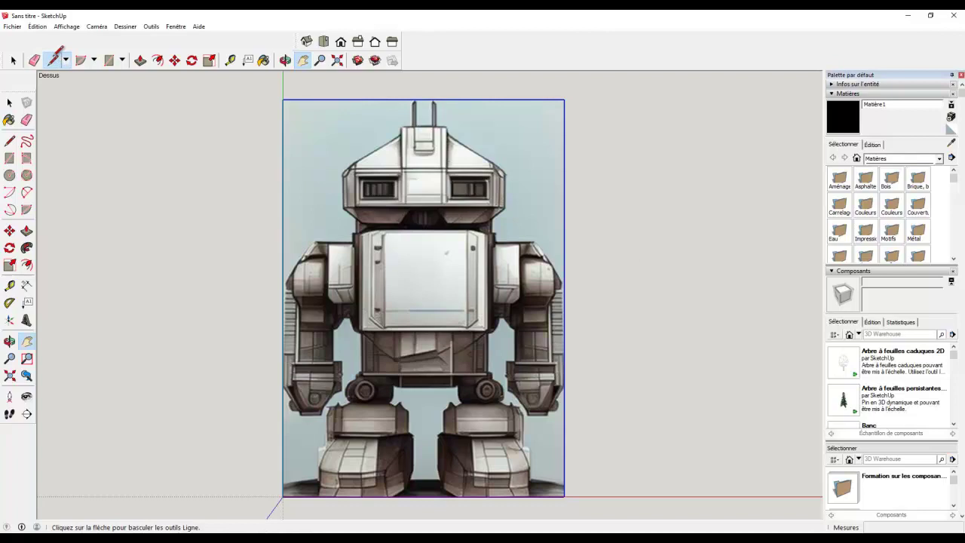
click(428, 126)
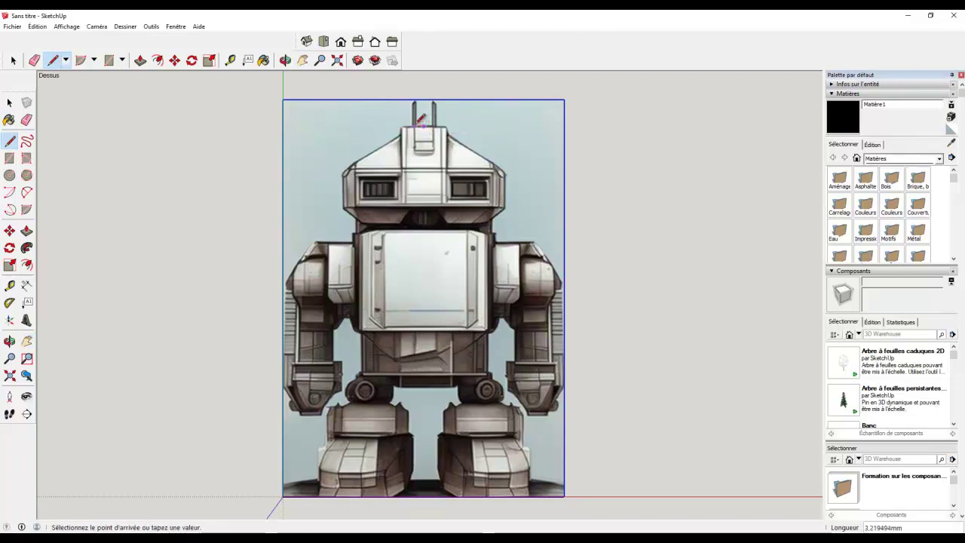
click(402, 126)
click(401, 135)
click(342, 172)
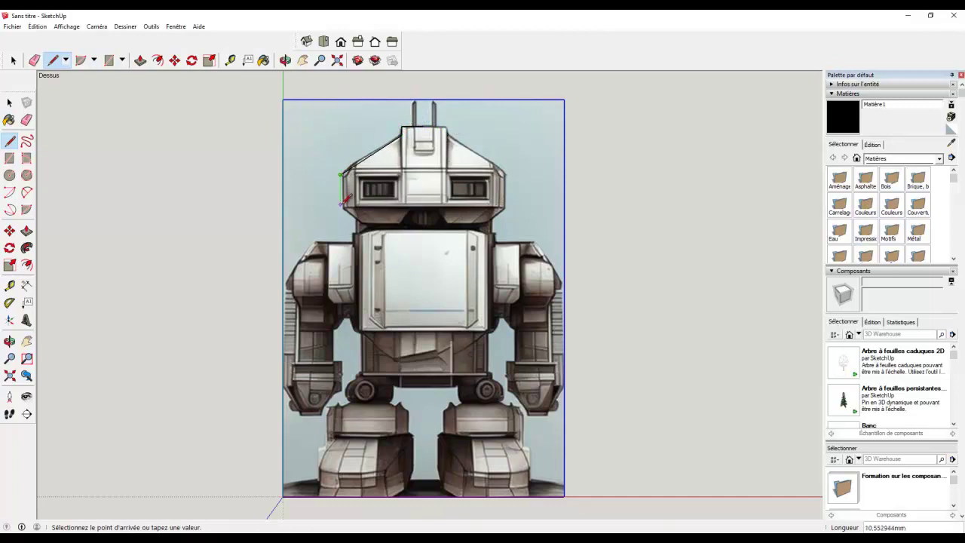
click(341, 205)
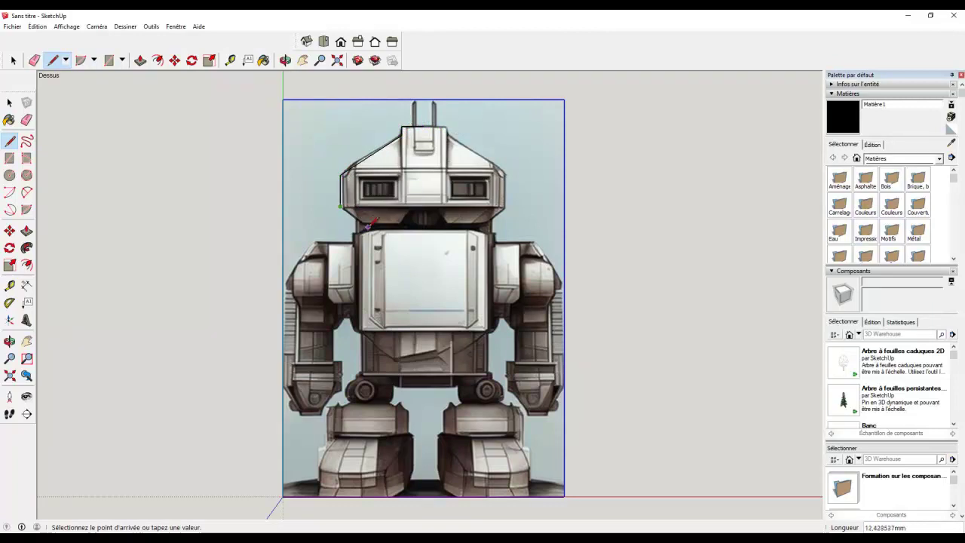
click(370, 233)
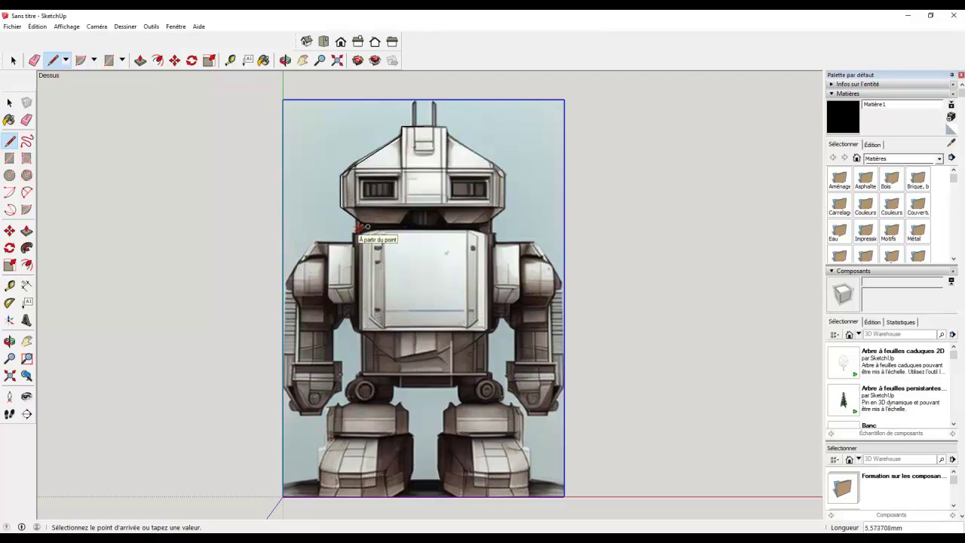
Trace the neck, shoulder, arm and left side, closing the outline into a face
scroll(360, 227, up, 2)
scroll(358, 226, up, 2)
scroll(354, 224, up, 1)
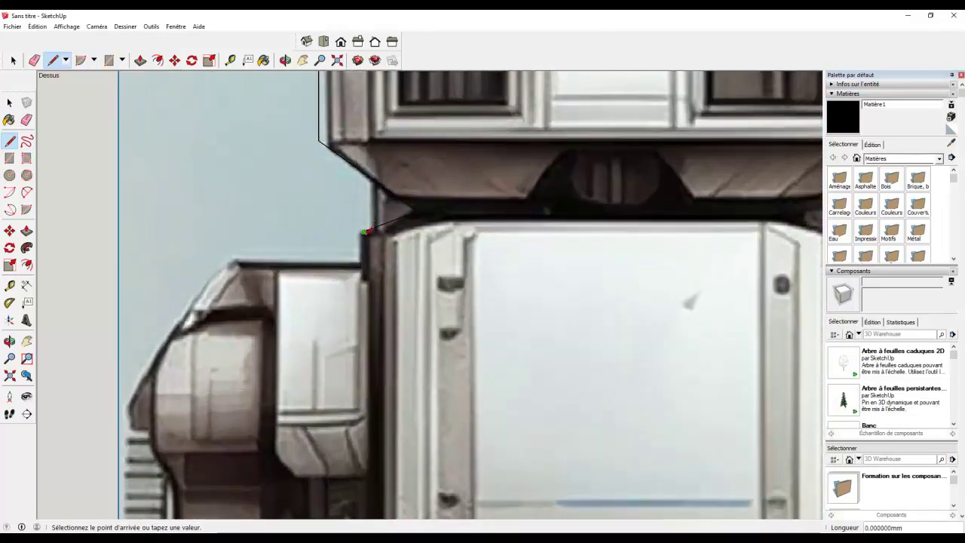
click(364, 262)
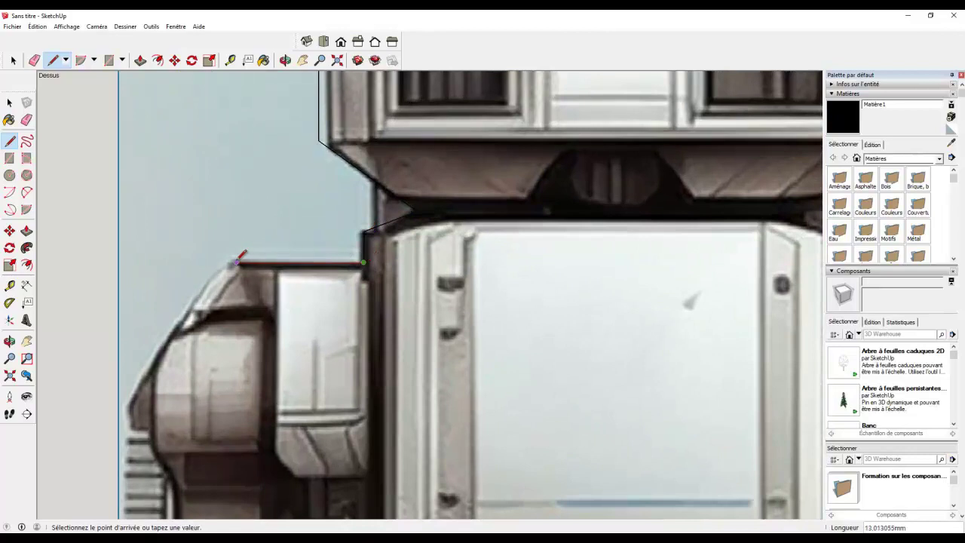
click(229, 263)
click(128, 402)
click(127, 428)
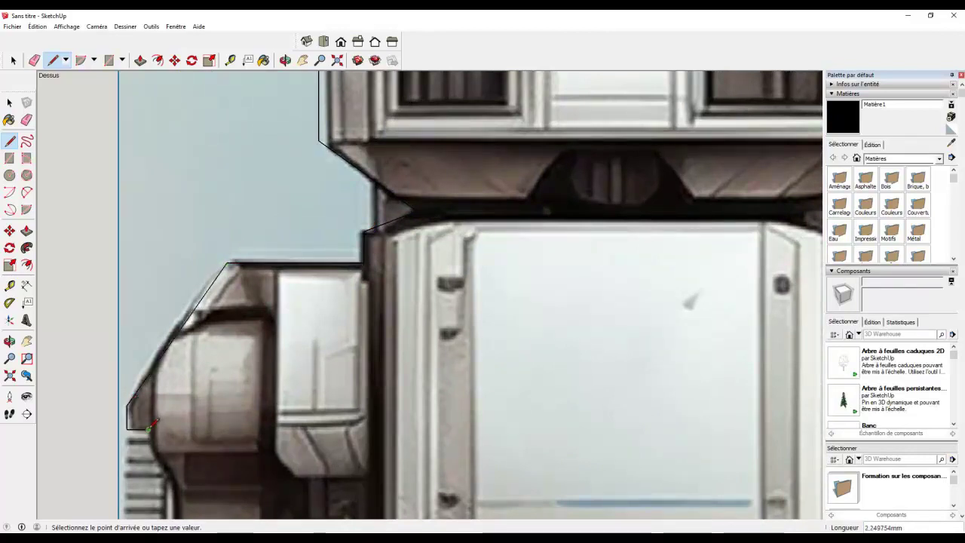
scroll(150, 426, down, 3)
scroll(165, 433, down, 3)
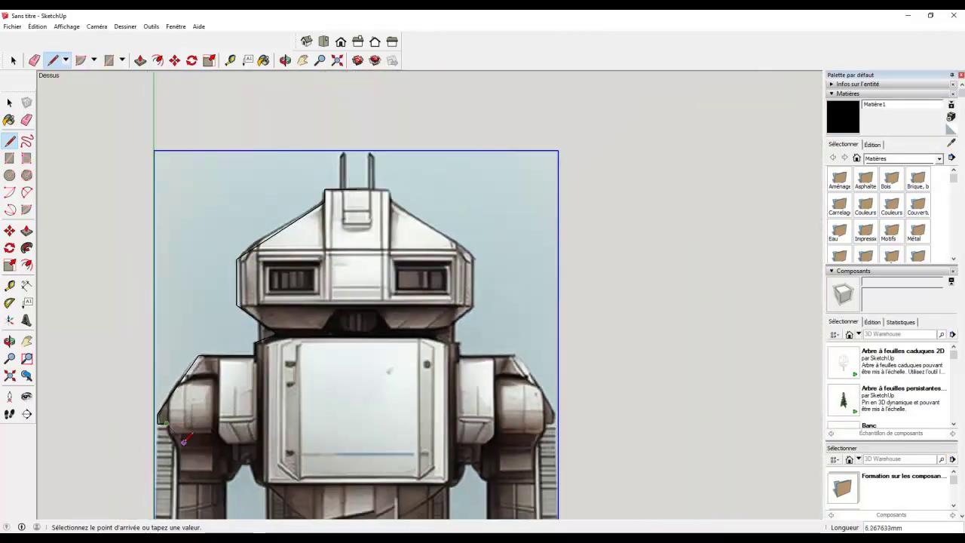
scroll(528, 482, down, 3)
scroll(528, 483, up, 1)
scroll(526, 486, up, 2)
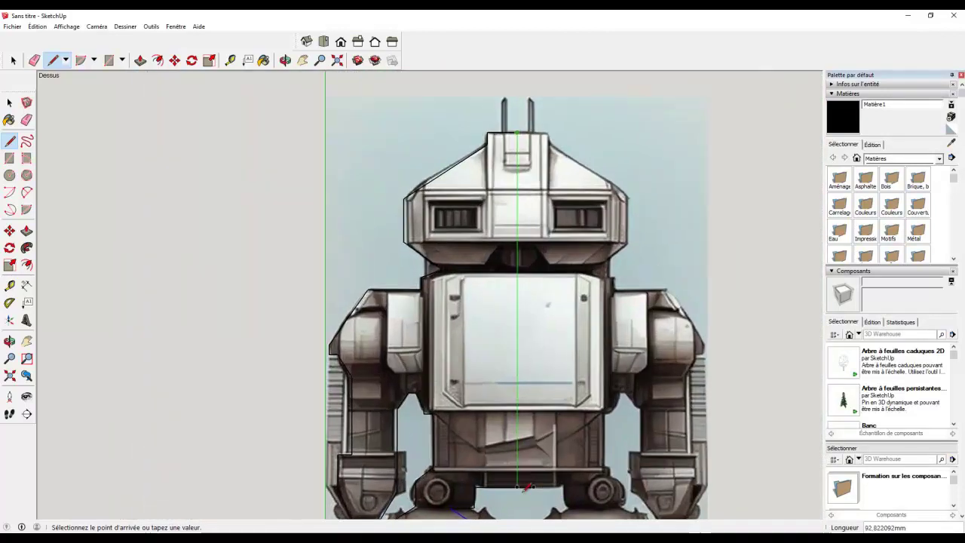
click(524, 486)
scroll(526, 487, up, 3)
shift+middle_drag(525, 486, 554, 344)
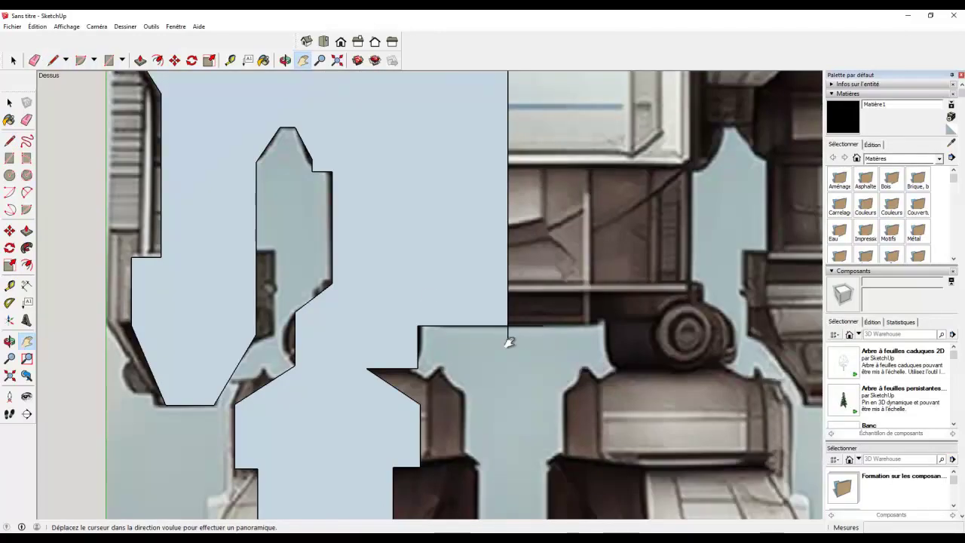
From an isometric view, Push/Pull the traced half-outline face up 20 mm
click(13, 60)
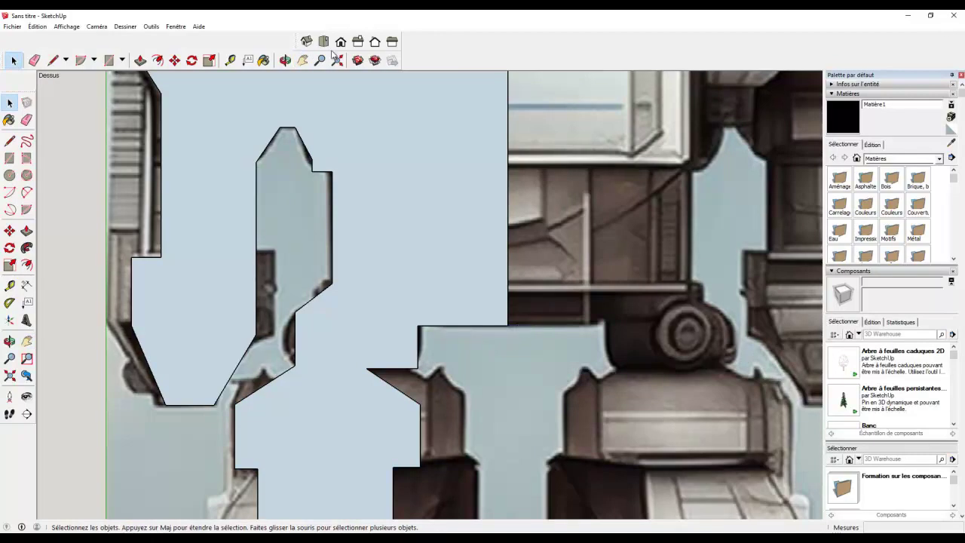
click(307, 42)
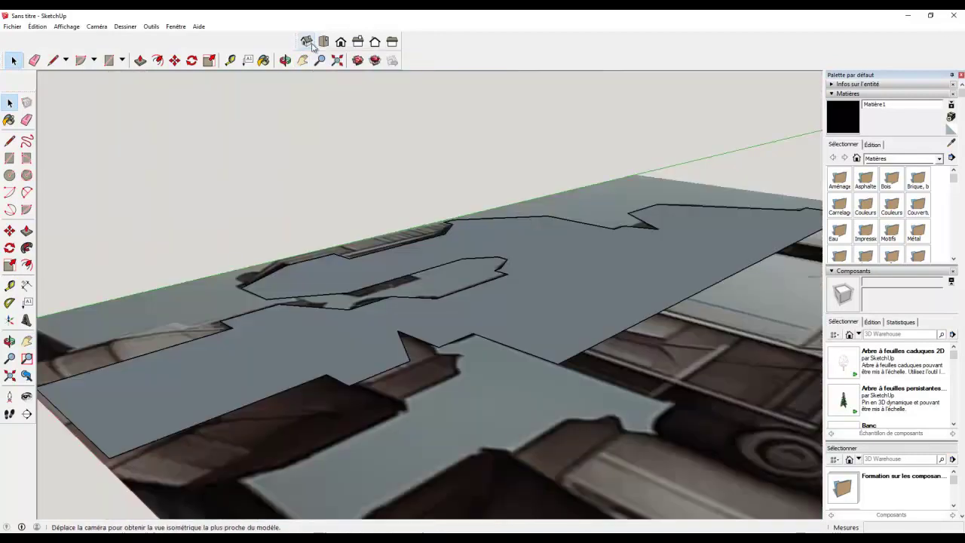
scroll(549, 160, down, 3)
scroll(549, 160, down, 2)
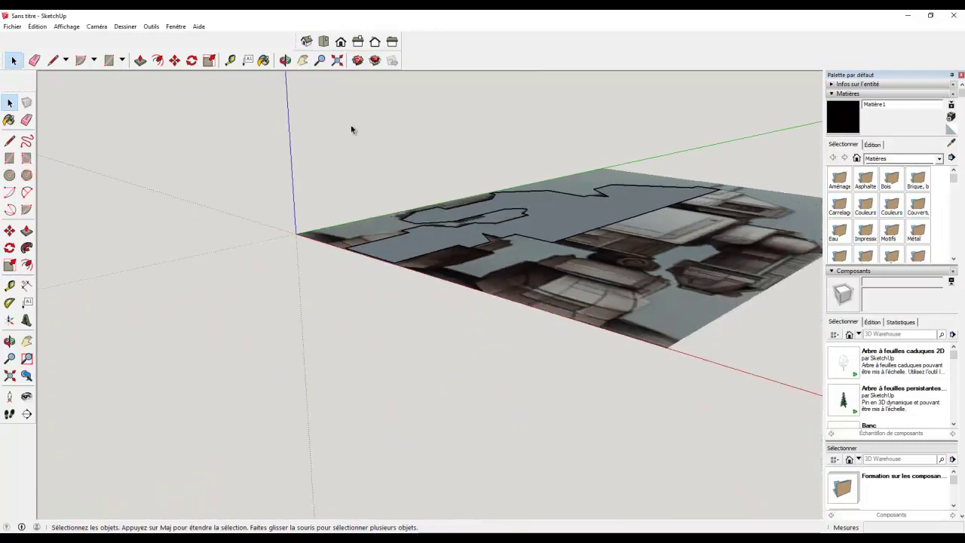
click(141, 60)
click(578, 209)
click(576, 199)
text(2)
key(Return)
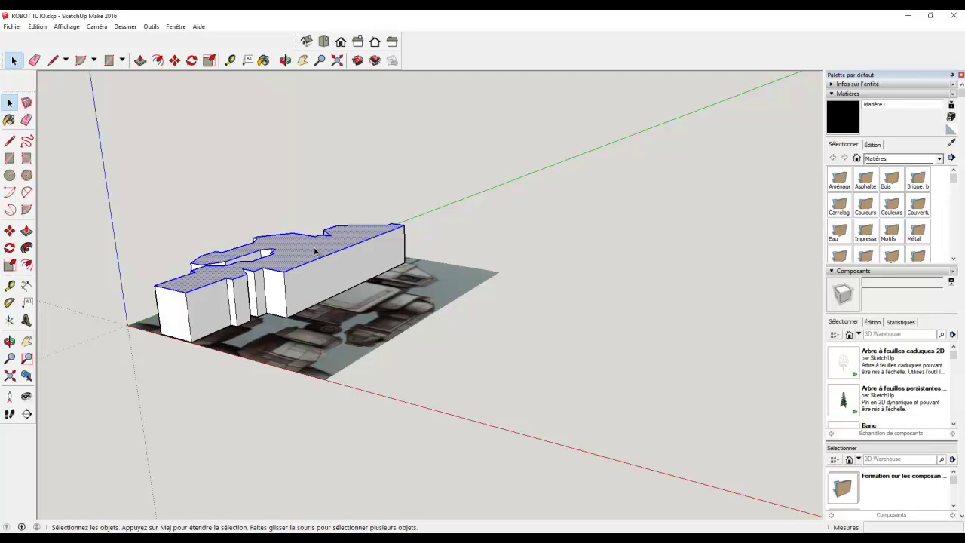
Copy the half-robot block along the red axis and flip the copy along red
triple_click(315, 252)
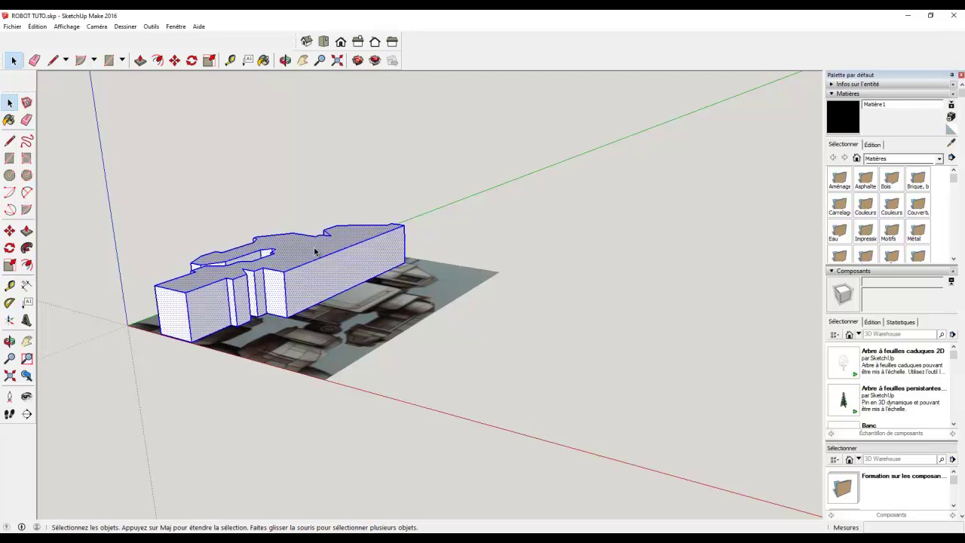
click(174, 62)
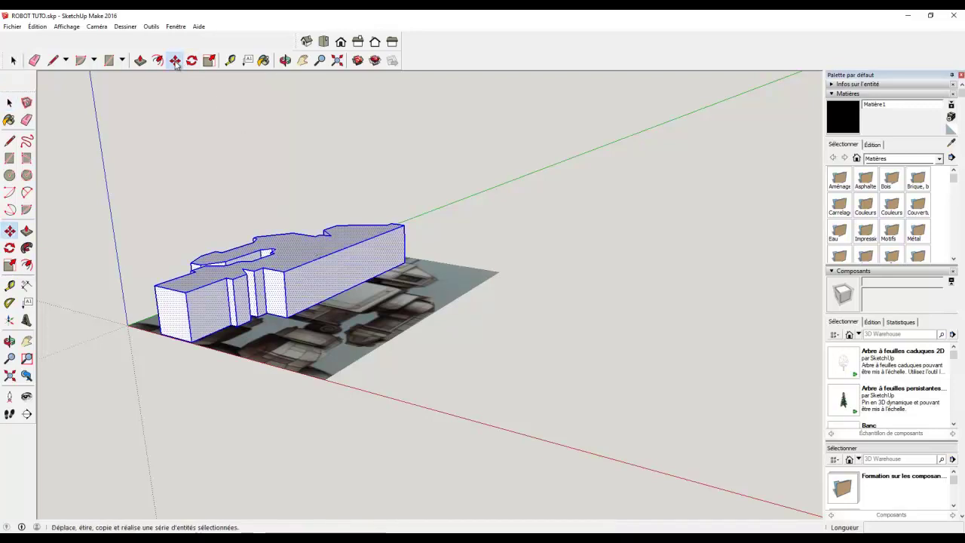
ctrl+click(293, 248)
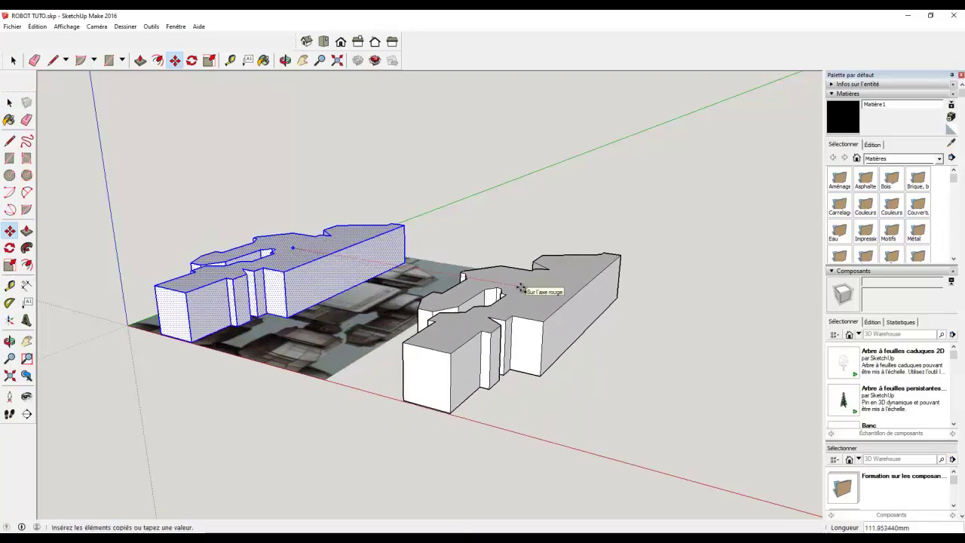
click(521, 288)
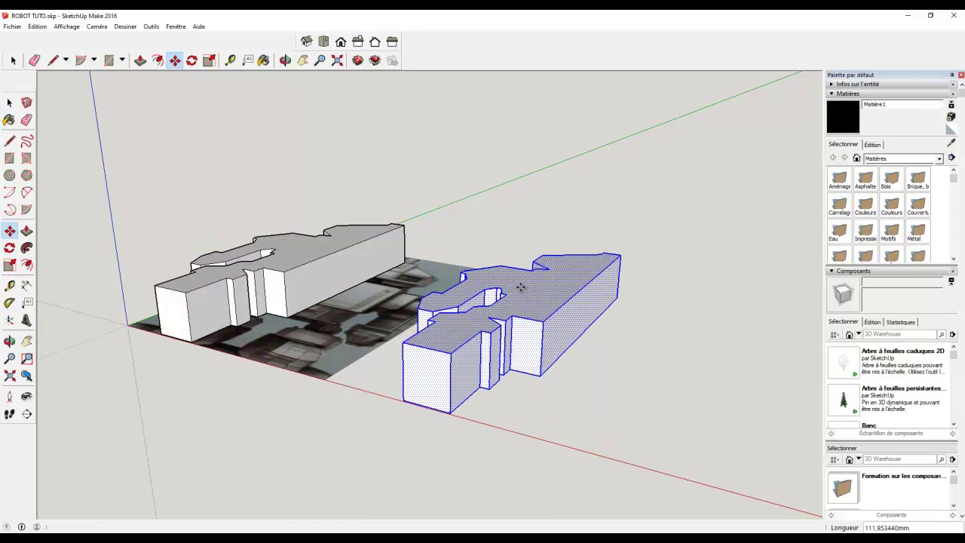
right_click(521, 289)
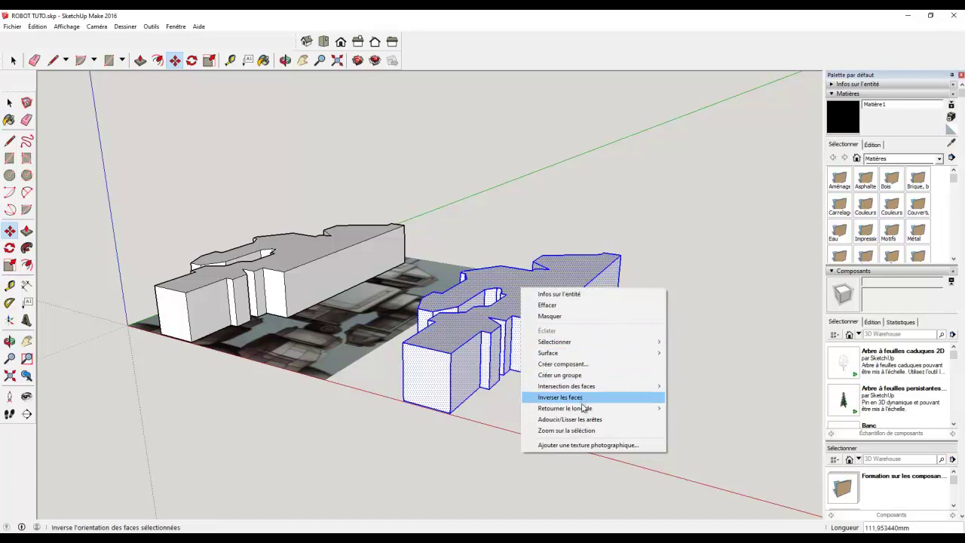
mouse_move(565, 408)
click(697, 408)
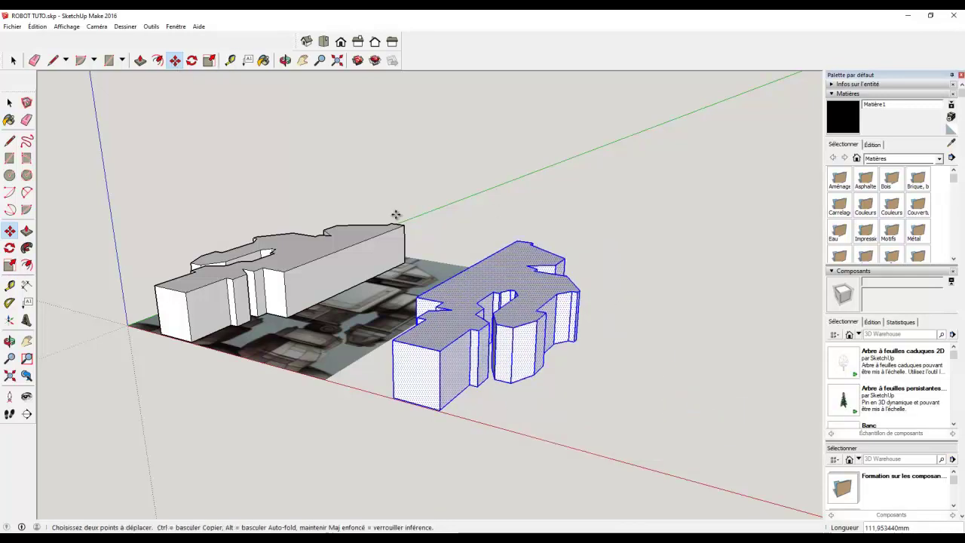
Move the mirrored half flush against the original and zoom out to the whole robot
click(478, 274)
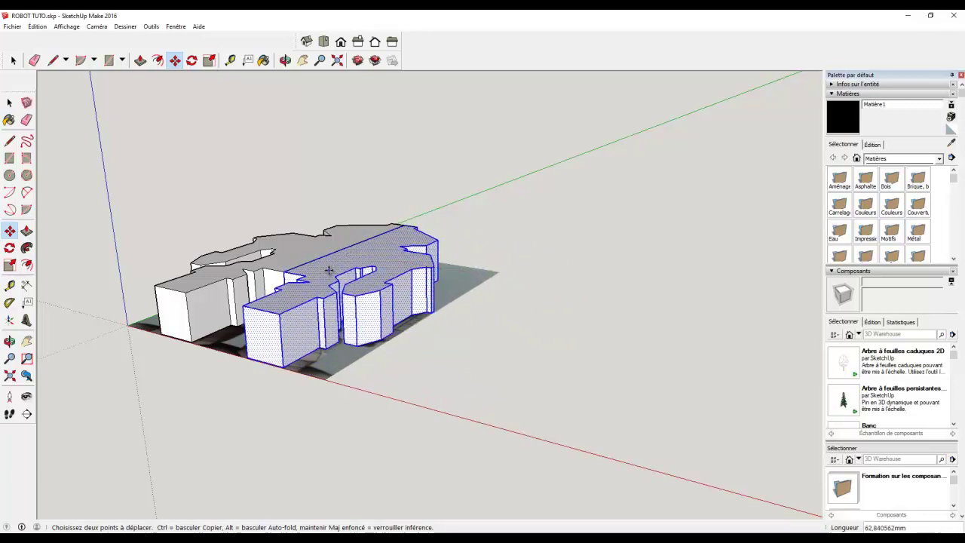
scroll(347, 260, up, 5)
scroll(332, 270, up, 5)
click(302, 61)
mouse_move(226, 122)
mouse_down()
mouse_move(493, 131)
mouse_move(175, 61)
mouse_up()
click(175, 62)
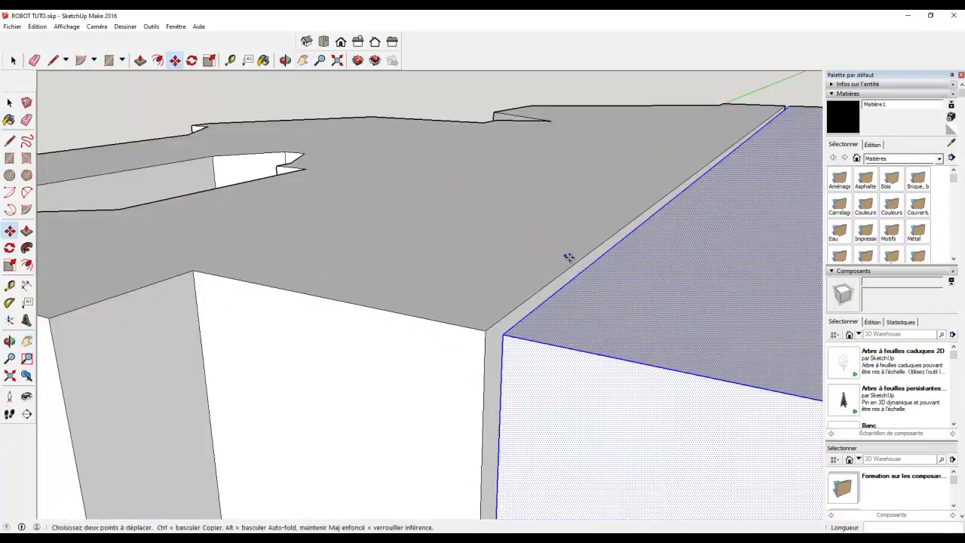
click(603, 285)
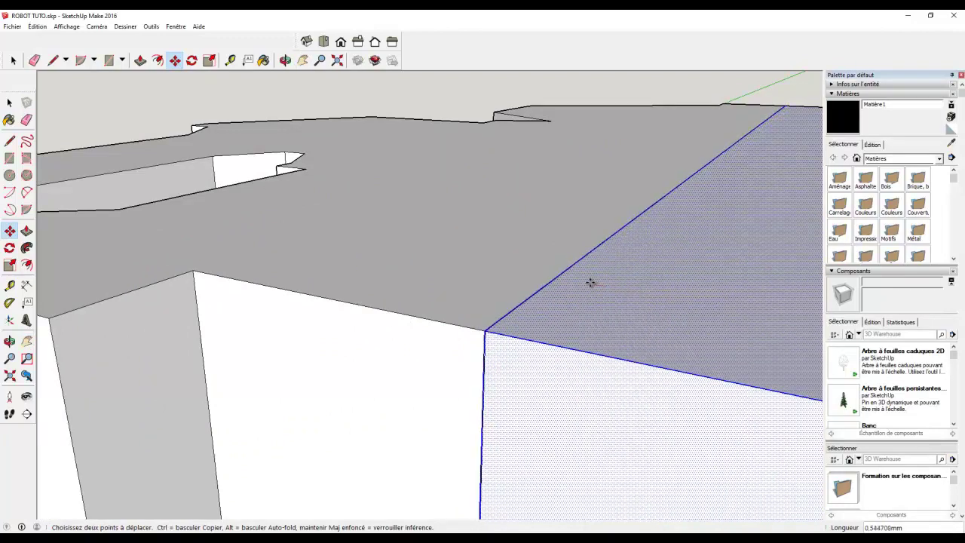
click(588, 280)
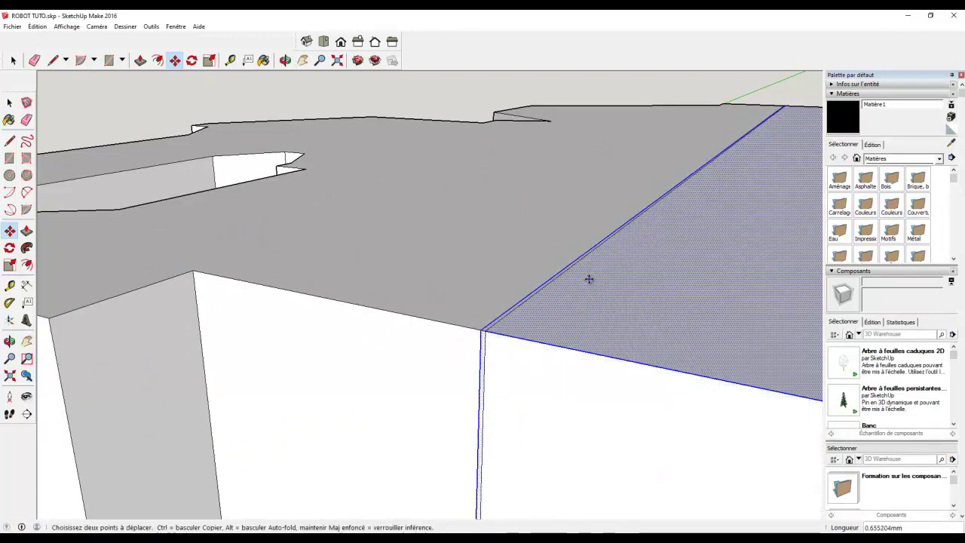
click(337, 60)
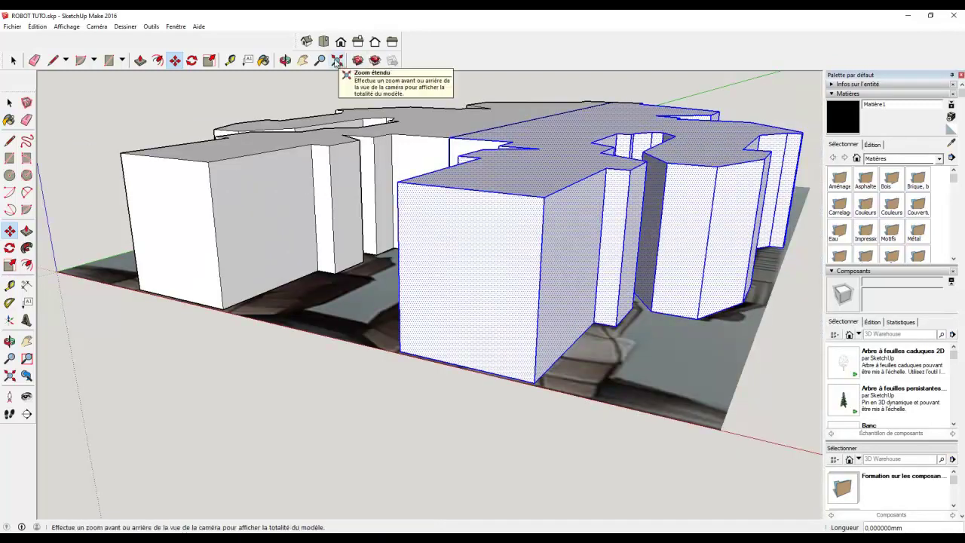
click(286, 60)
mouse_move(286, 74)
mouse_down()
mouse_move(328, 263)
mouse_move(596, 106)
mouse_move(593, 231)
mouse_move(641, 231)
mouse_move(641, 298)
mouse_move(299, 176)
mouse_up()
Draw a line across each leg's lower end to split off the two feet
click(53, 62)
click(324, 272)
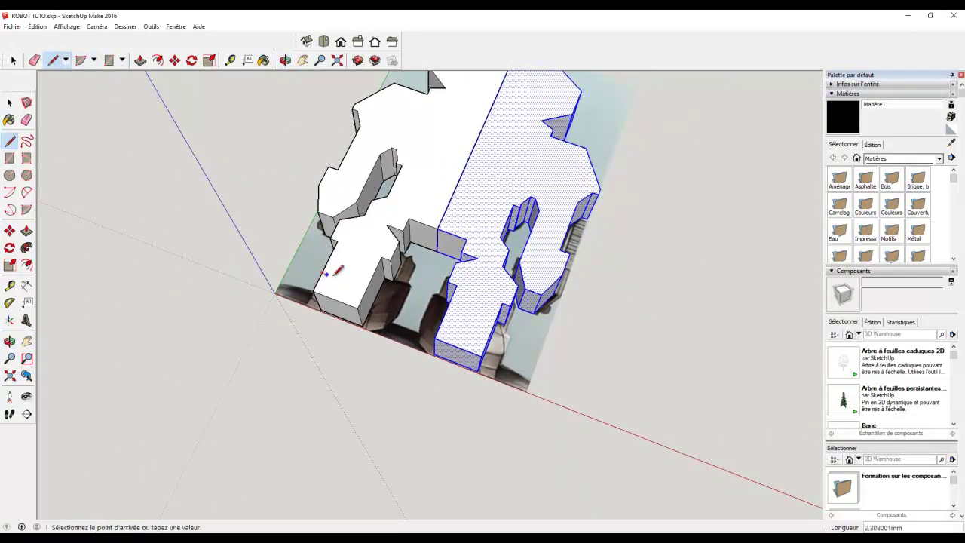
click(368, 285)
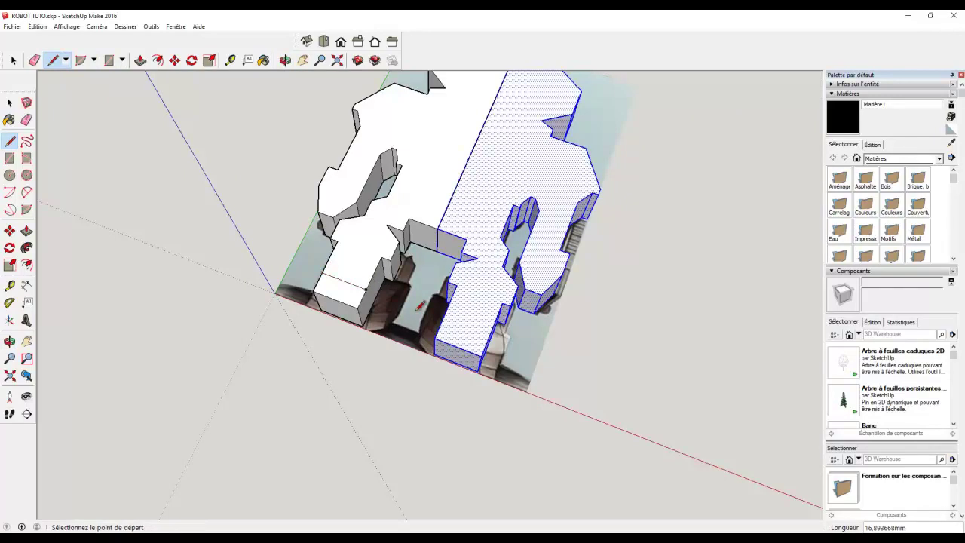
click(443, 319)
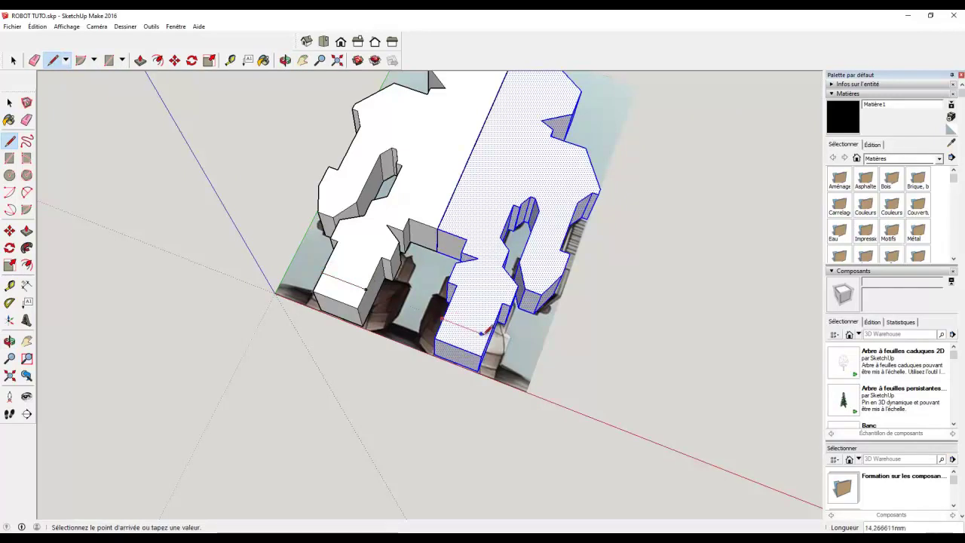
click(490, 333)
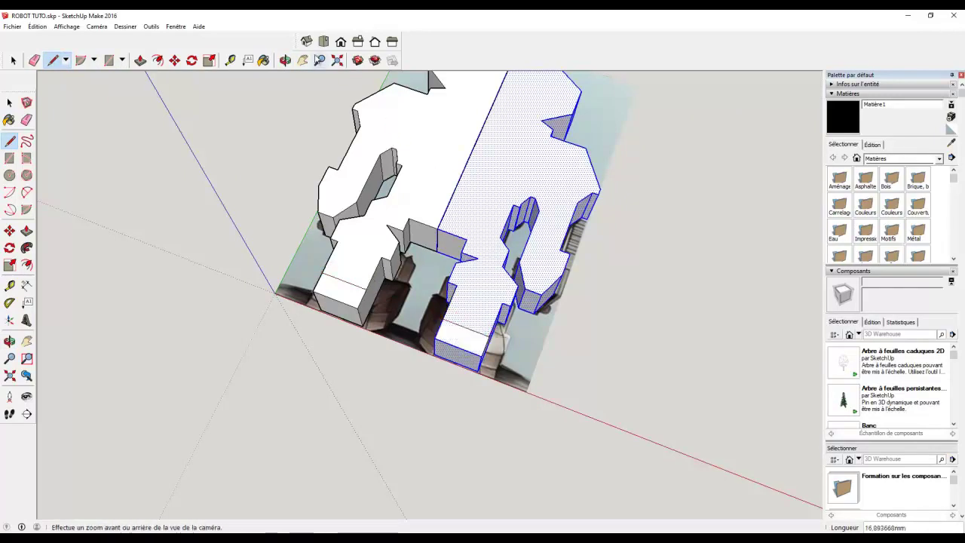
Push/Pull the left and right foot faces by 10 mm
click(285, 59)
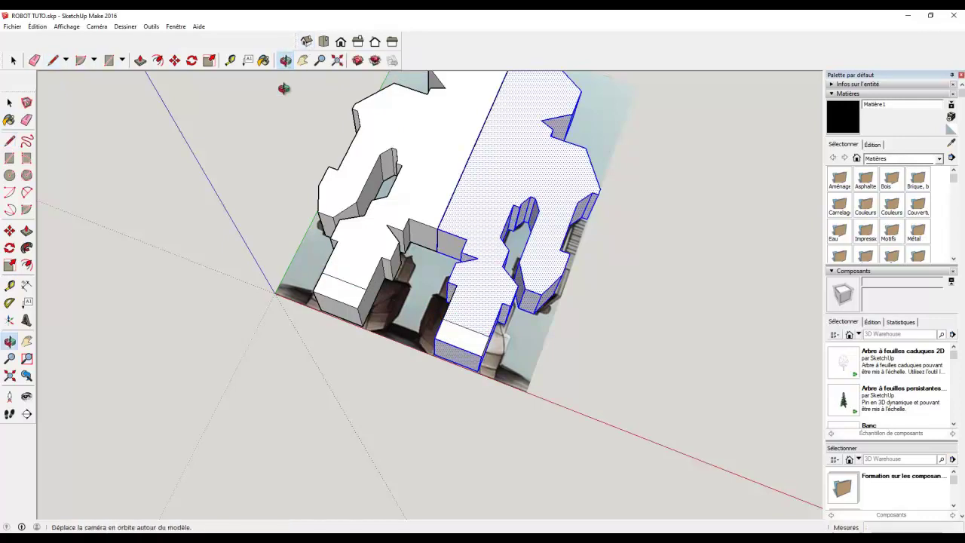
drag(272, 133, 121, 71)
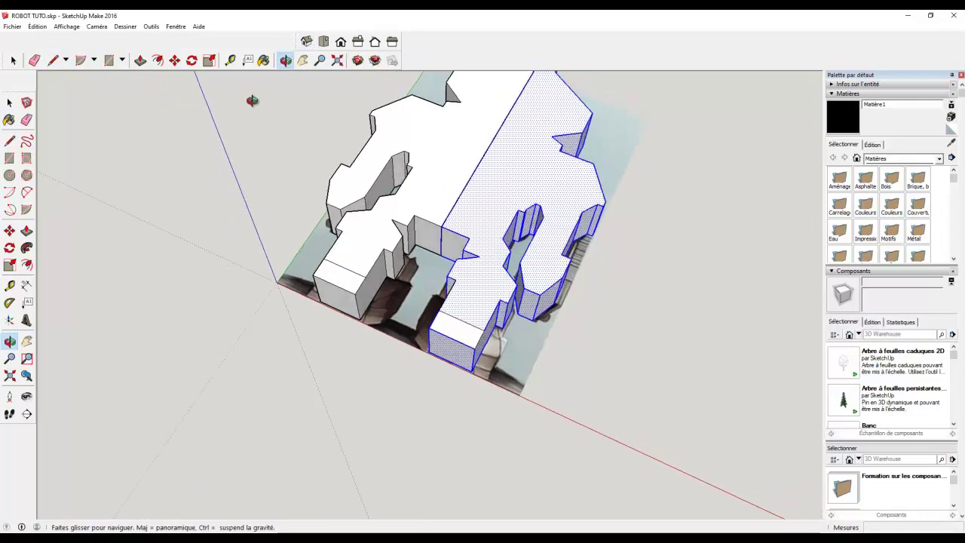
click(140, 60)
click(340, 274)
click(333, 265)
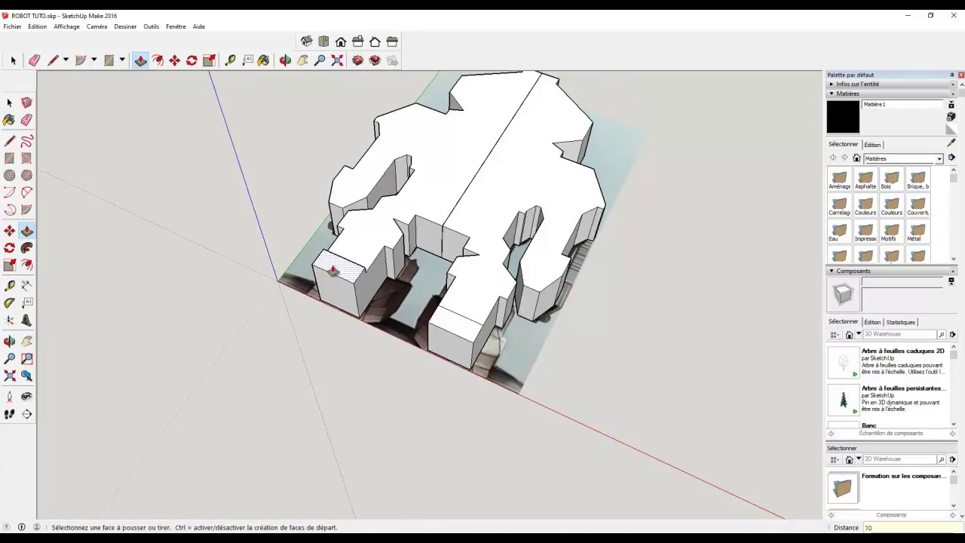
key(Return)
click(445, 314)
click(445, 313)
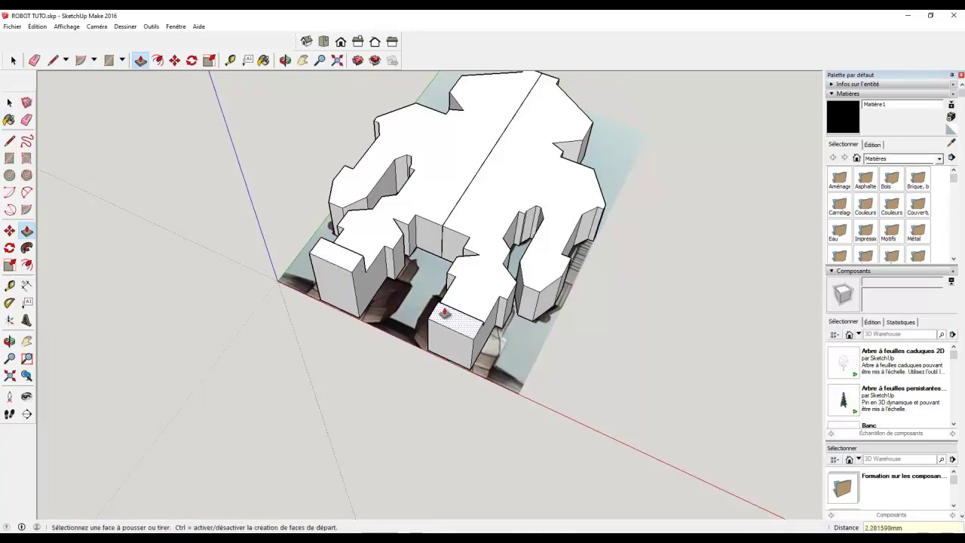
click(445, 313)
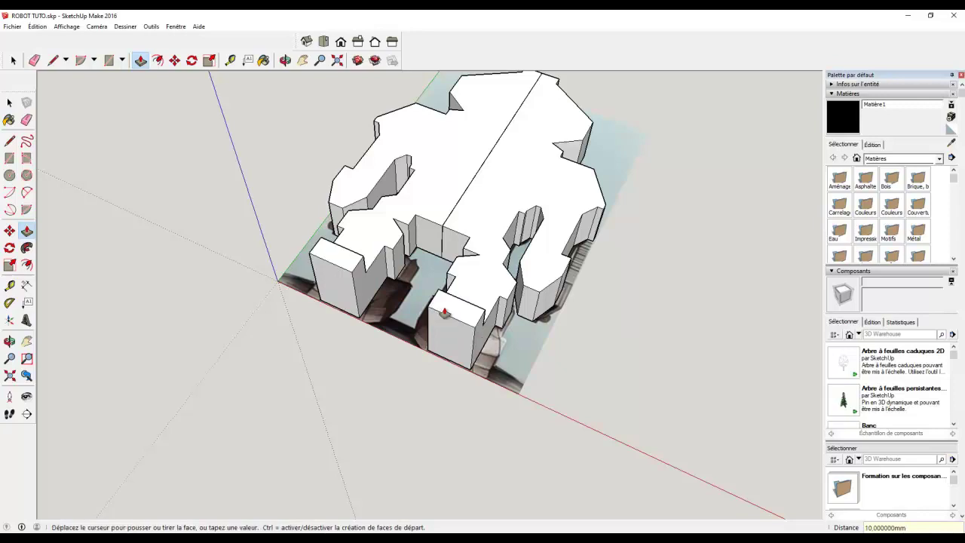
click(445, 313)
scroll(445, 313, up, 2)
scroll(444, 309, up, 2)
scroll(422, 287, up, 3)
scroll(387, 229, up, 3)
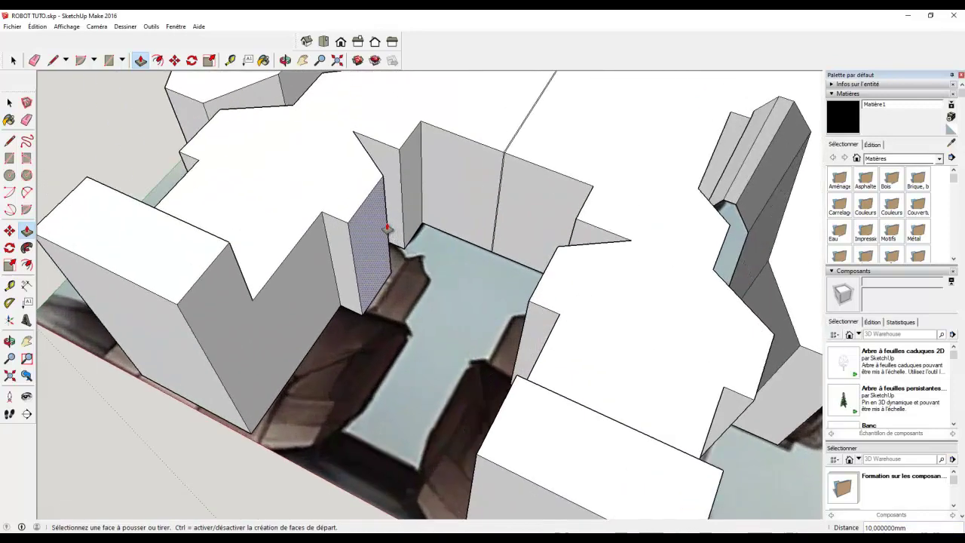
Cut the block's corner with a diagonal line to the edge midpoint and push the triangle through
click(53, 61)
click(228, 275)
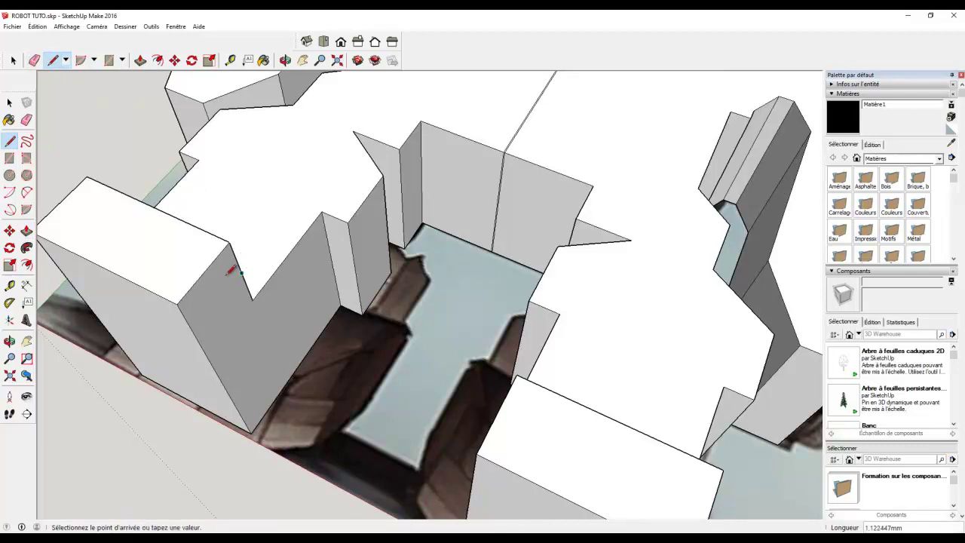
click(205, 272)
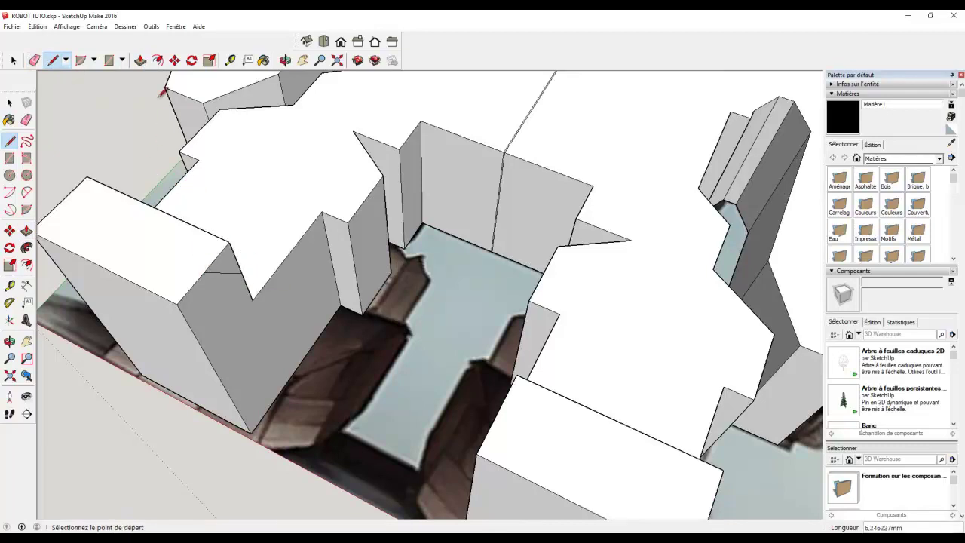
click(141, 60)
click(215, 262)
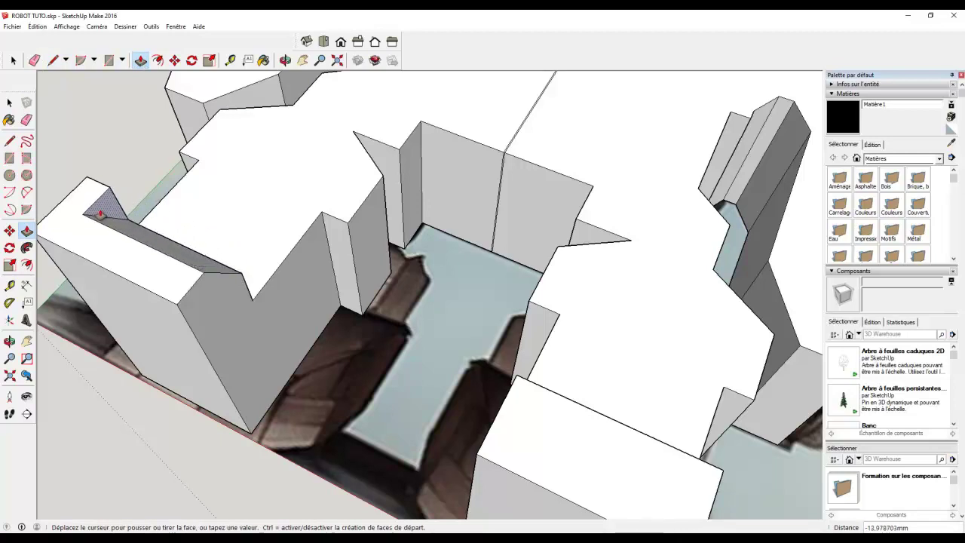
click(79, 204)
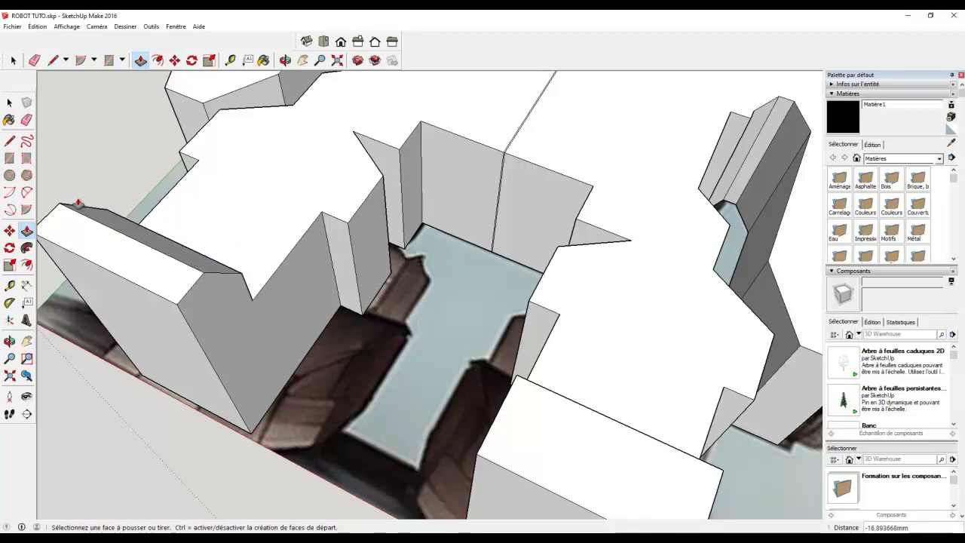
Orbit out to see the whole model and select the robot reference image
middle_drag(78, 204, 380, 197)
click(13, 60)
click(386, 204)
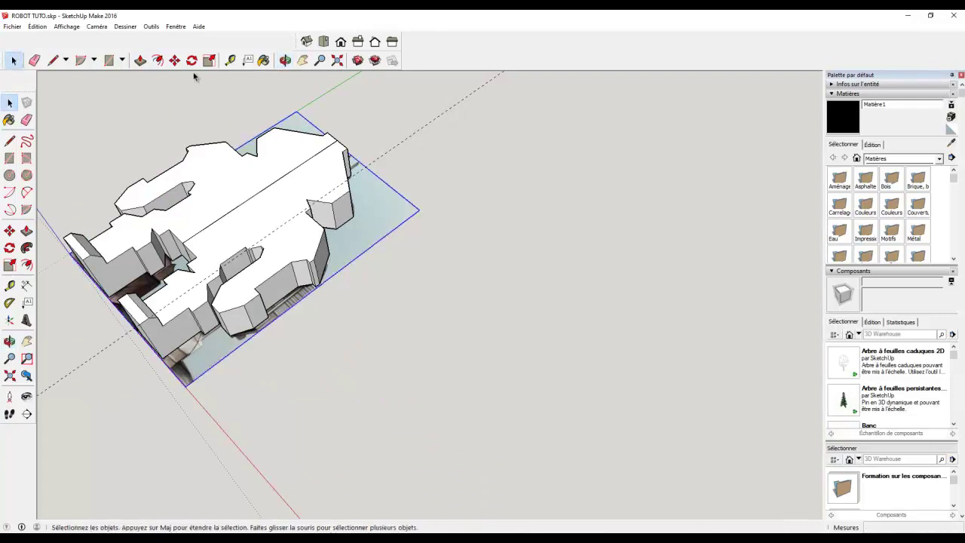
Move the robot image out beside the body, then view from the top and zoom in
click(175, 61)
drag(369, 202, 514, 332)
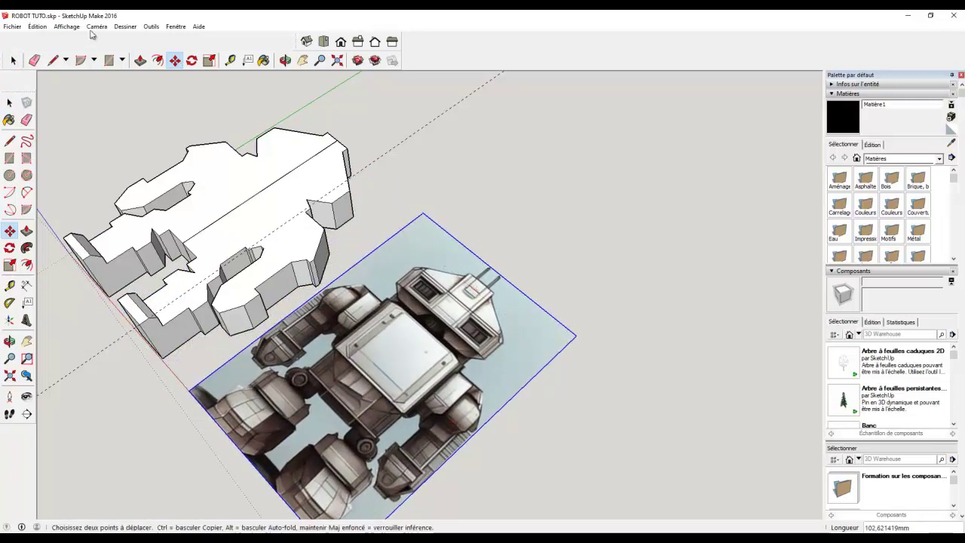
click(13, 60)
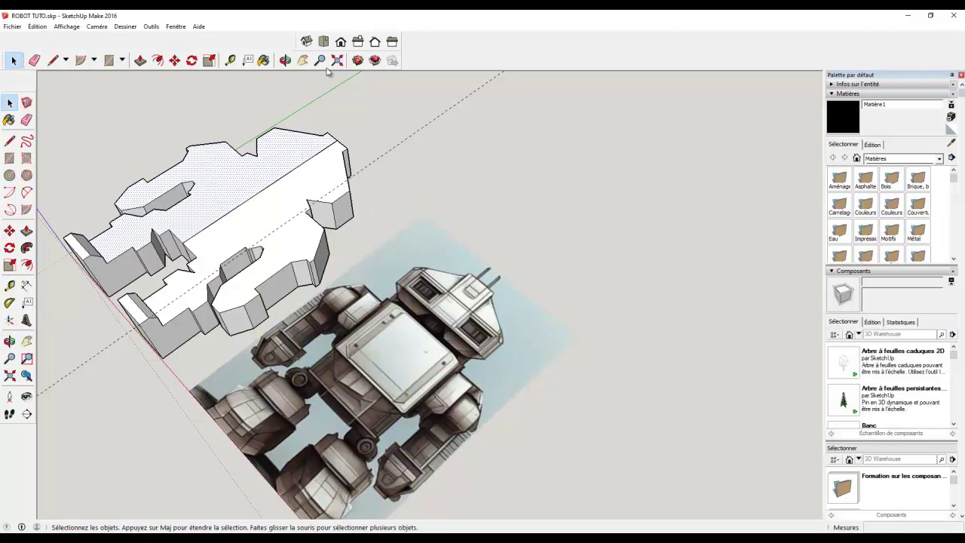
click(326, 43)
scroll(358, 192, up, 3)
scroll(339, 177, up, 2)
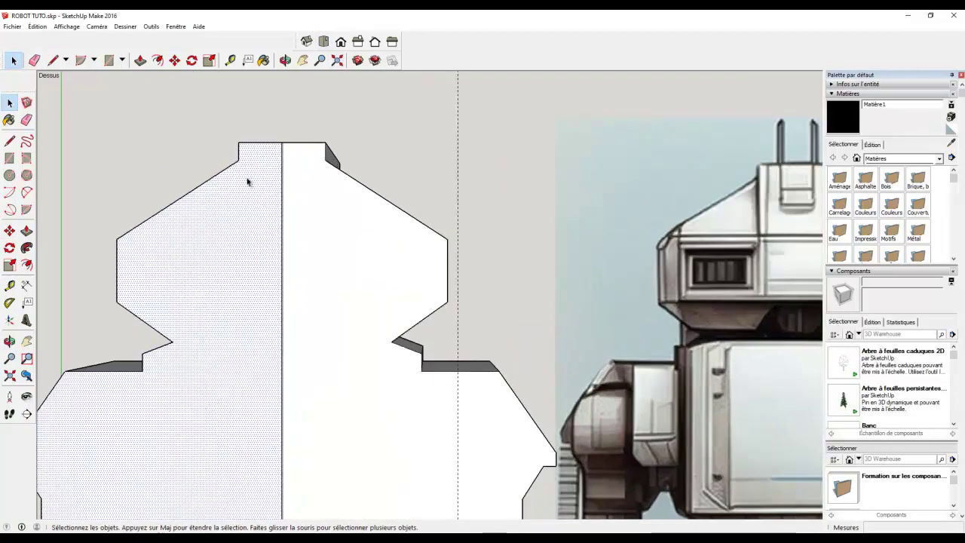
Draw two horizontal lines across the robot's head to split off a band
click(52, 61)
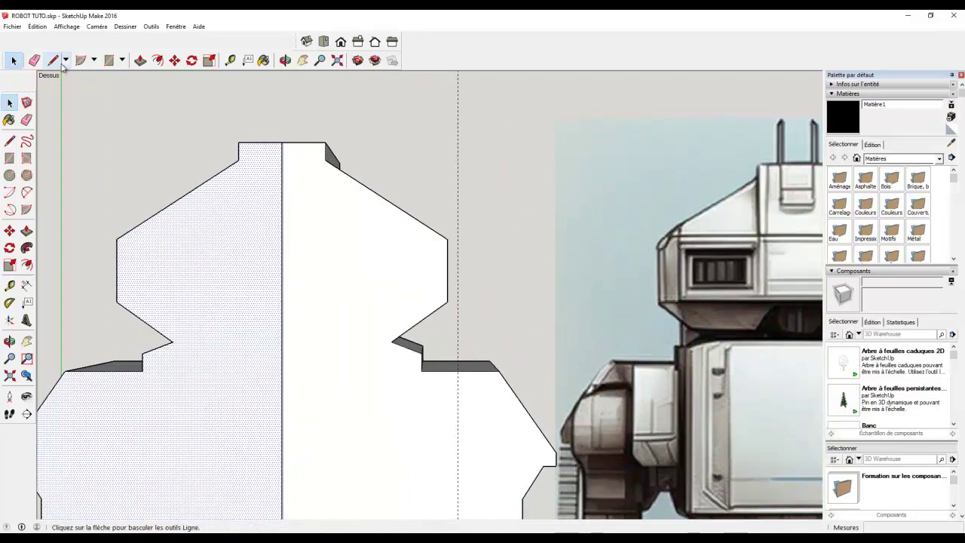
click(117, 239)
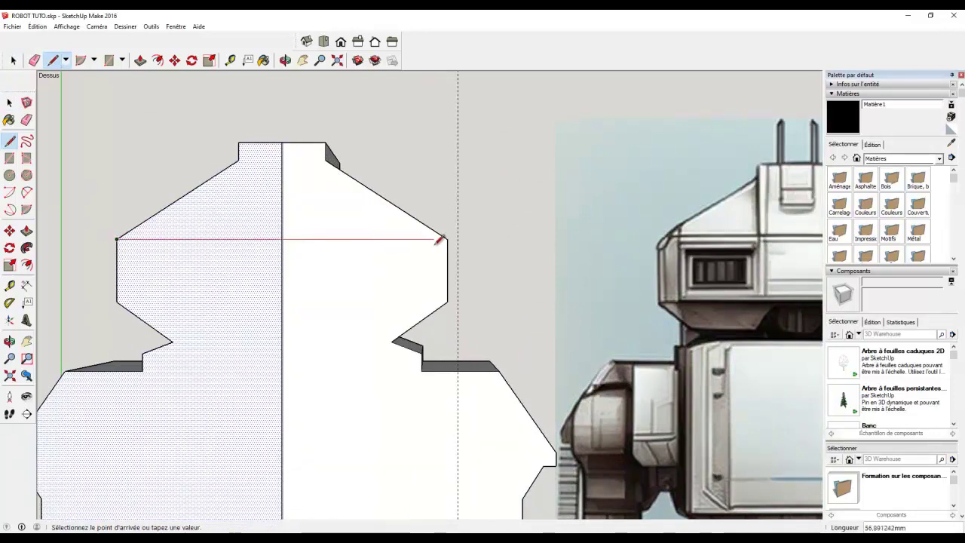
click(448, 239)
click(117, 303)
click(448, 303)
Draw the left eye rectangle on the head and offset it inward for an inner outline
click(108, 60)
click(152, 249)
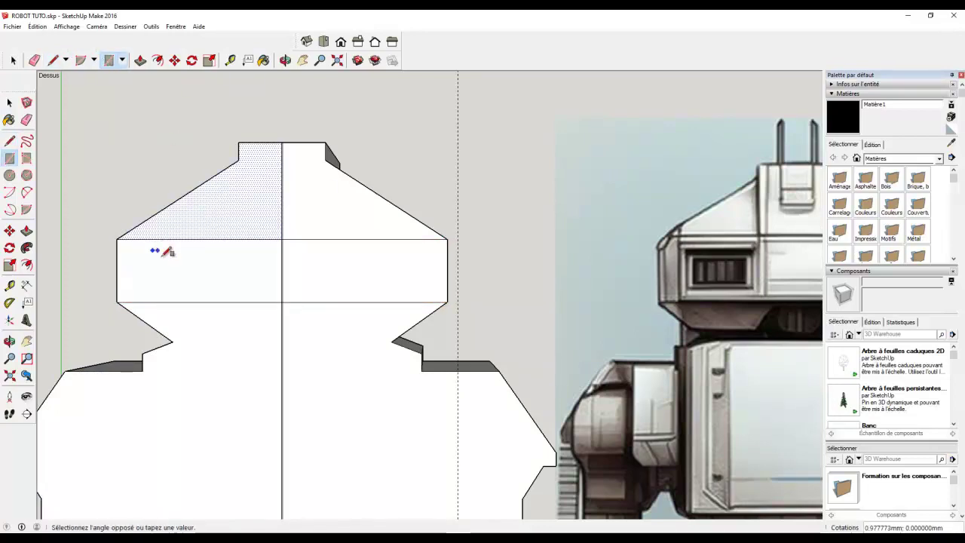
click(242, 292)
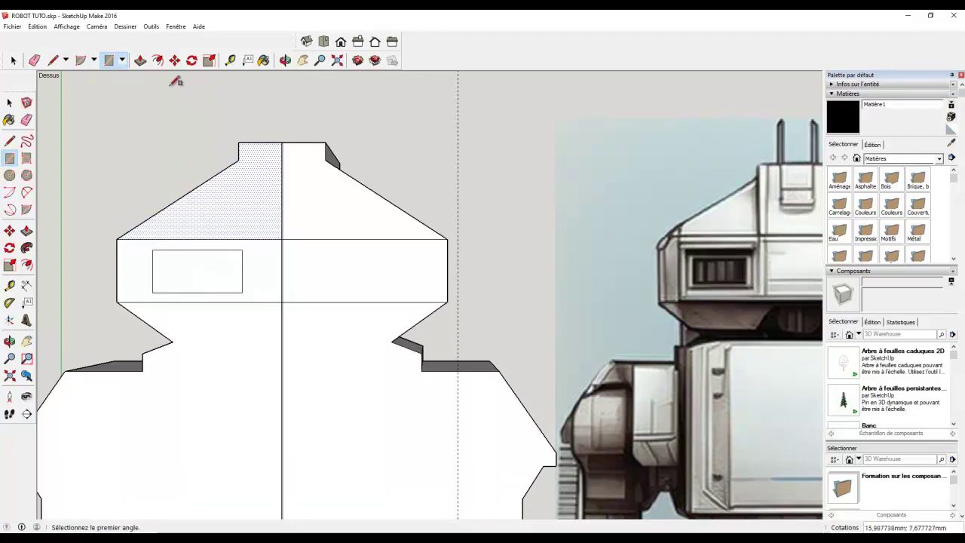
click(158, 62)
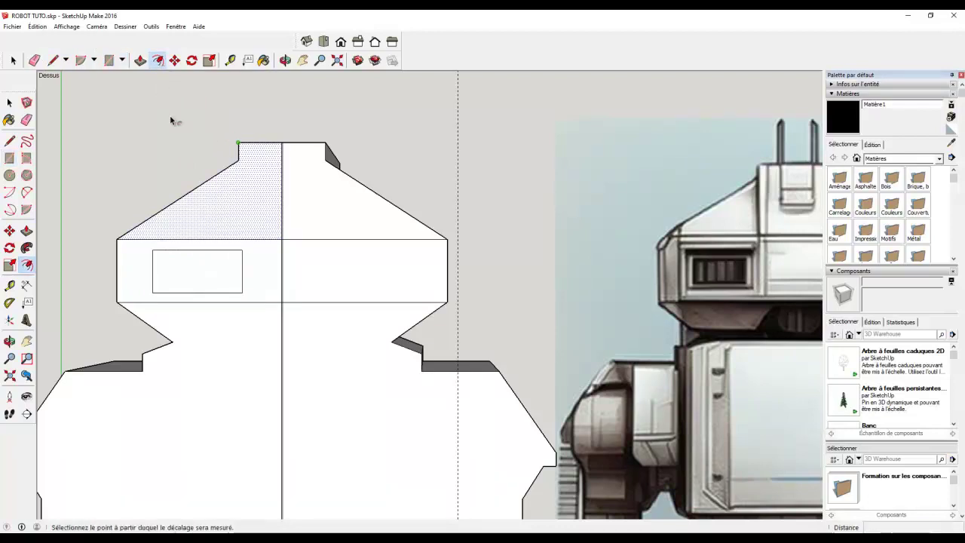
click(203, 256)
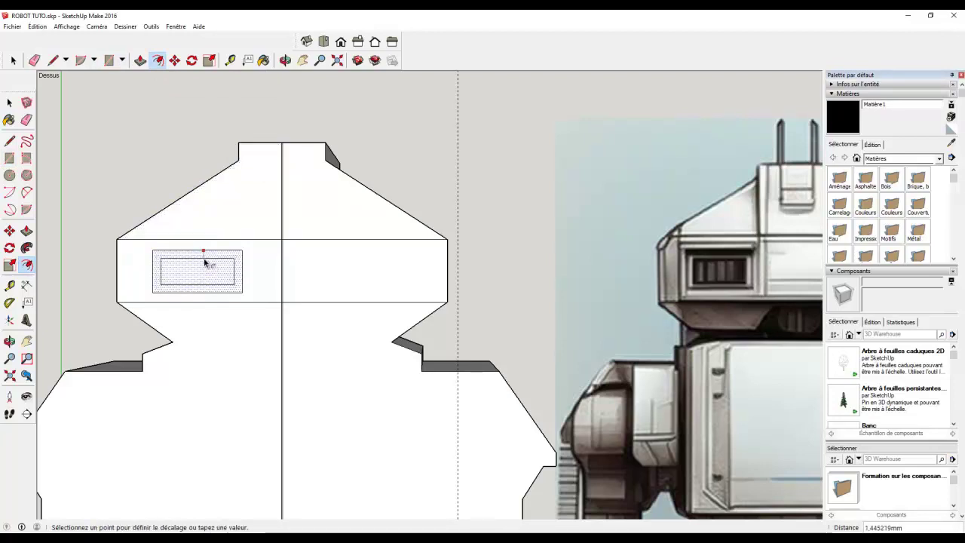
click(205, 263)
click(14, 61)
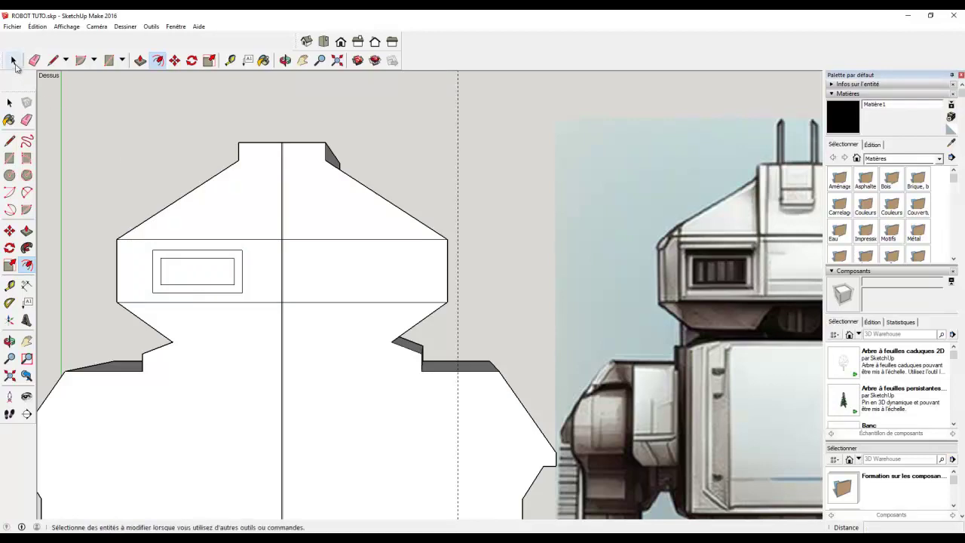
Copy the framed left eye straight across to the right side of the head, then view it in perspective
drag(140, 250, 256, 300)
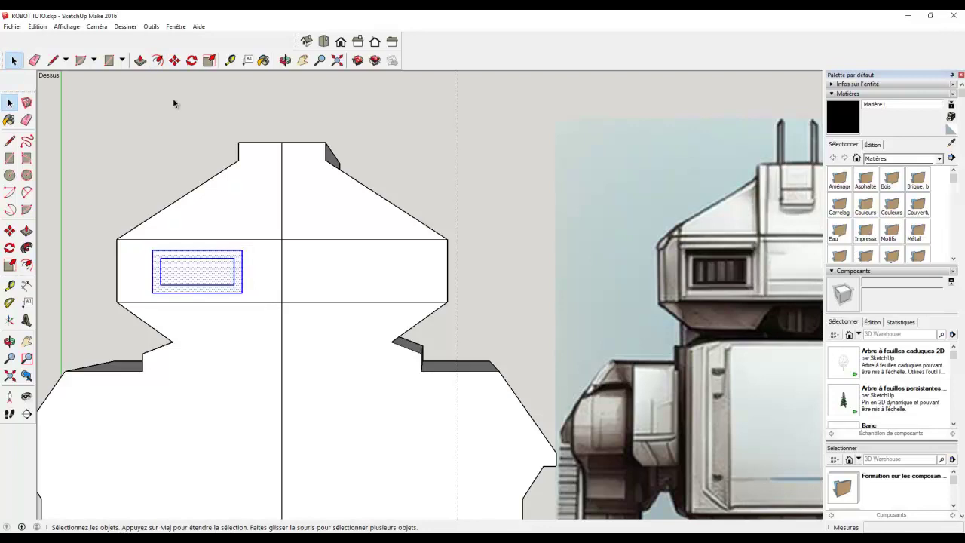
click(175, 61)
key(ctrl)
click(200, 274)
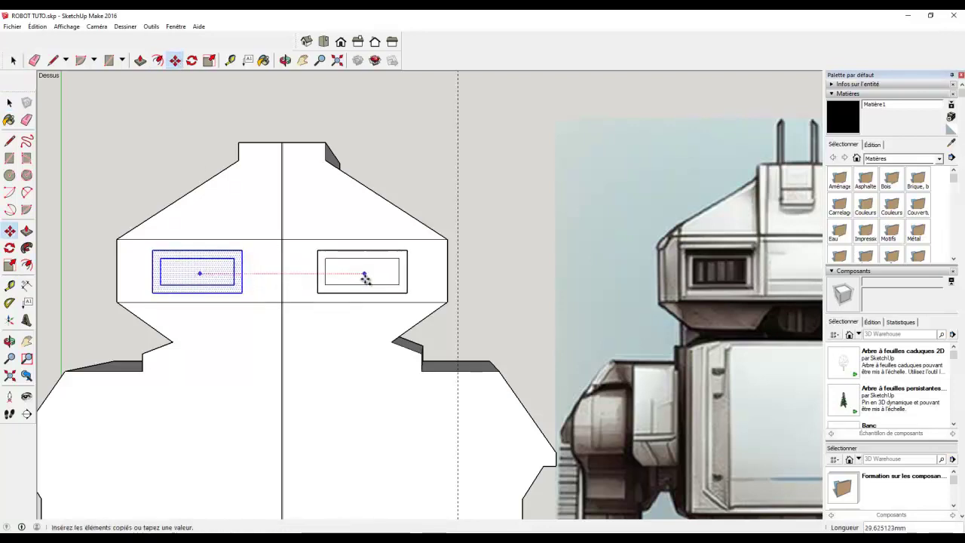
click(365, 276)
key(o)
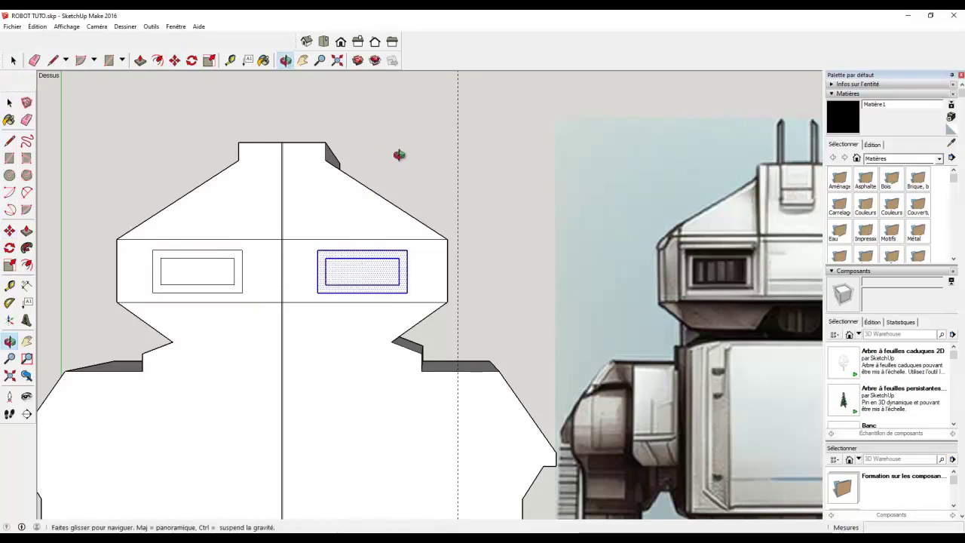
drag(397, 160, 454, 305)
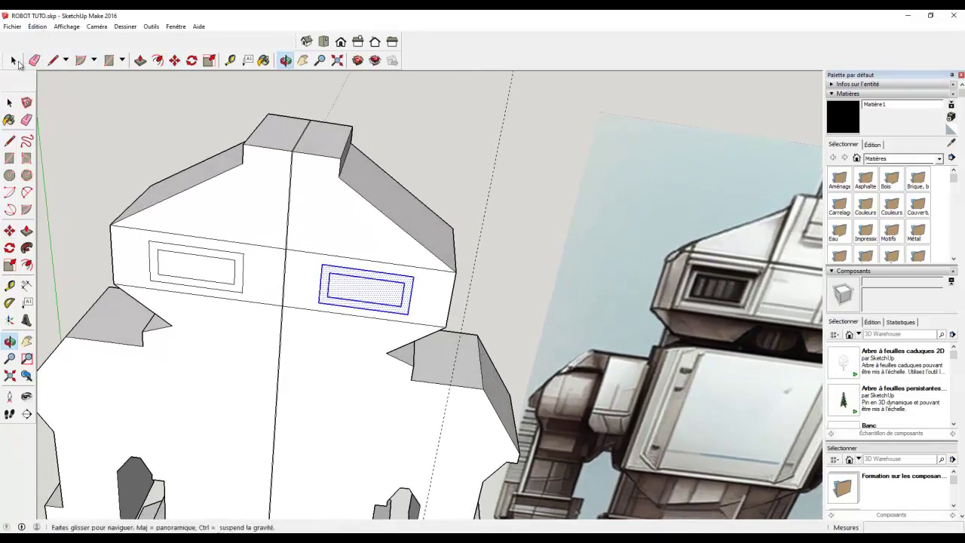
Recess both eyes' inner faces 3 mm into the head, with the eye frames pushed in 1 mm
click(15, 62)
click(173, 262)
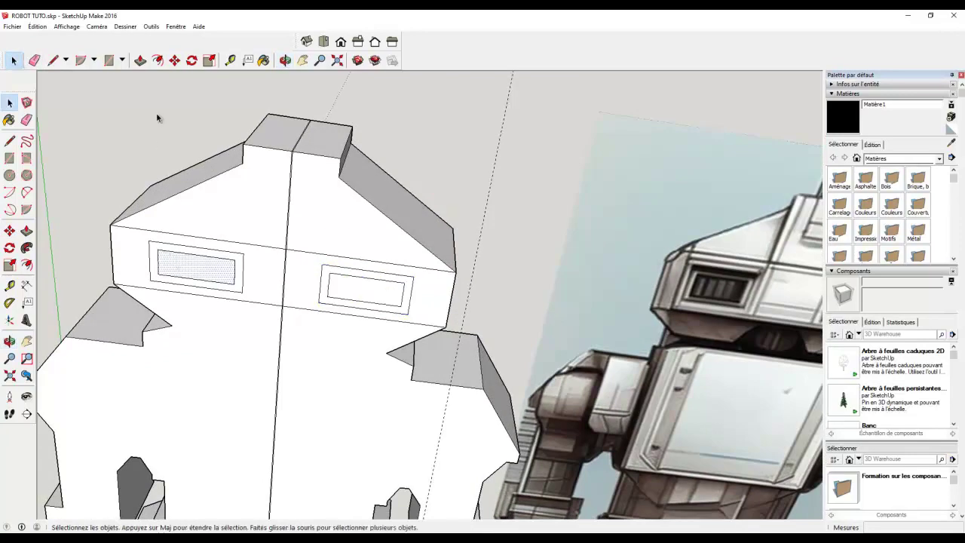
key(p)
click(162, 255)
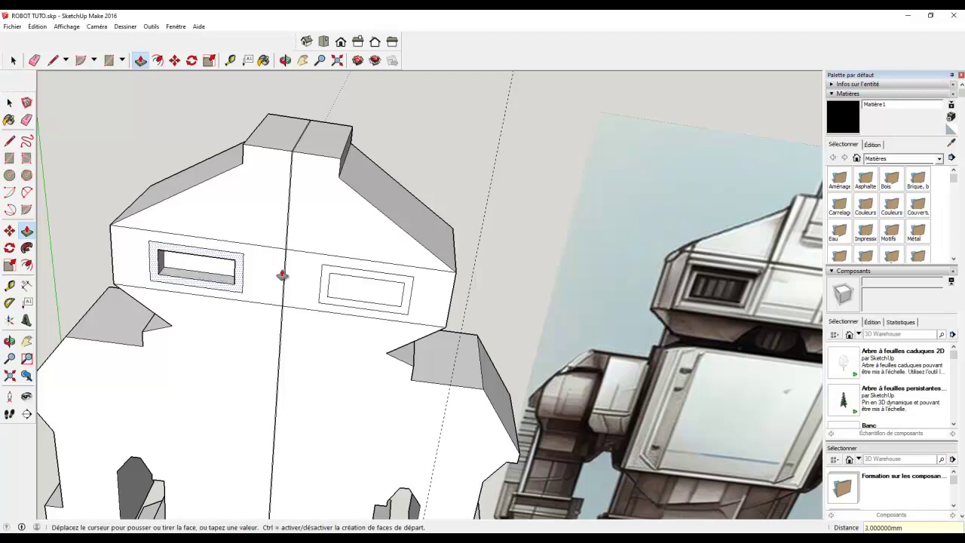
click(340, 287)
click(340, 287)
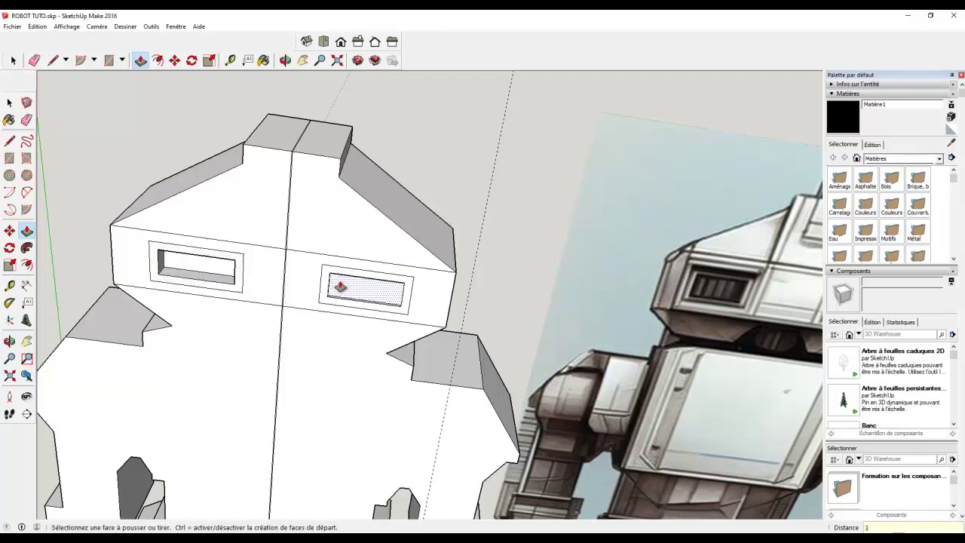
key(Return)
click(241, 269)
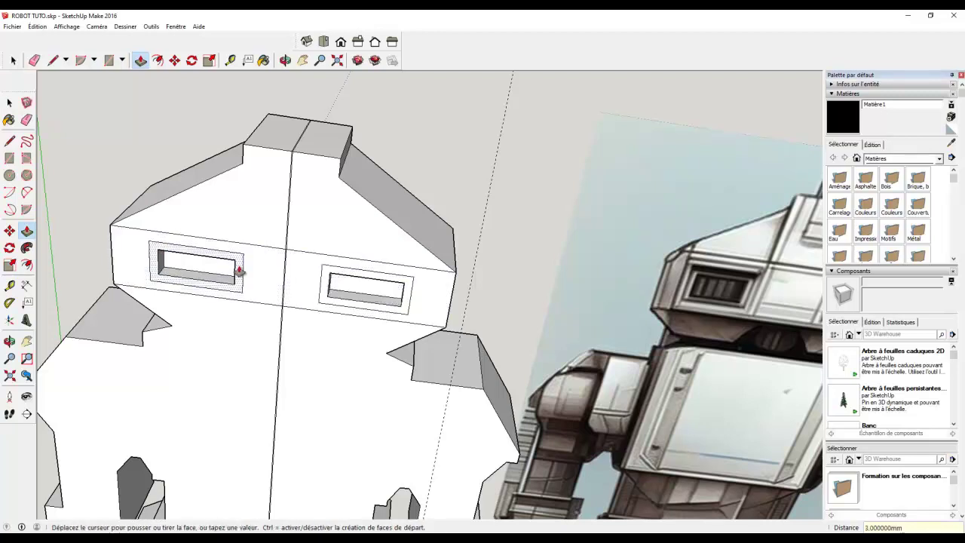
click(241, 268)
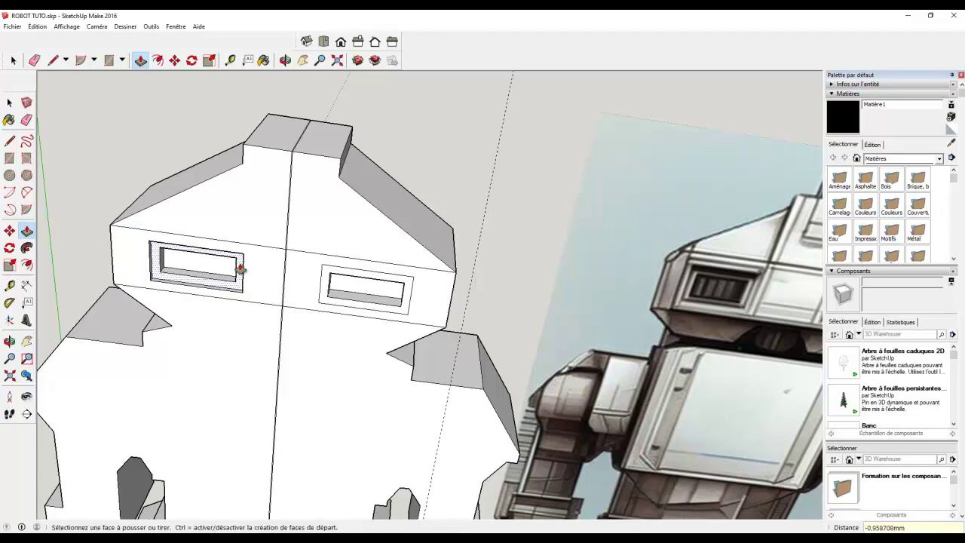
click(240, 267)
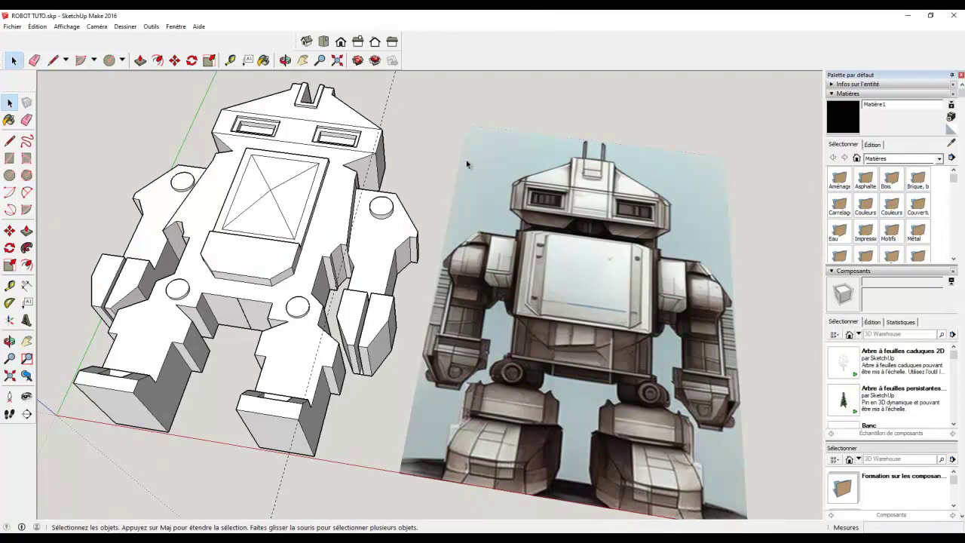
Delete the robot reference image and save the model with Fichier > Enregistrer
click(502, 184)
key(Delete)
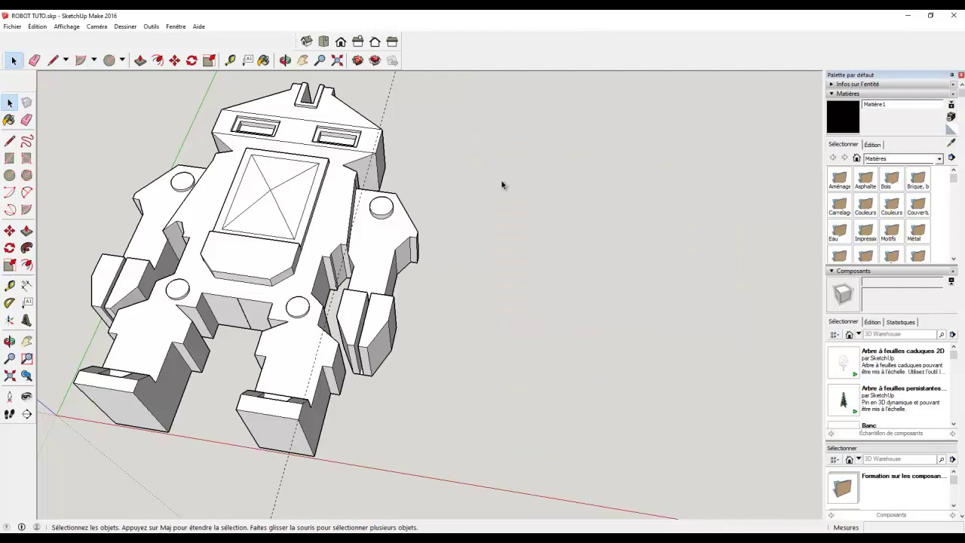
click(13, 26)
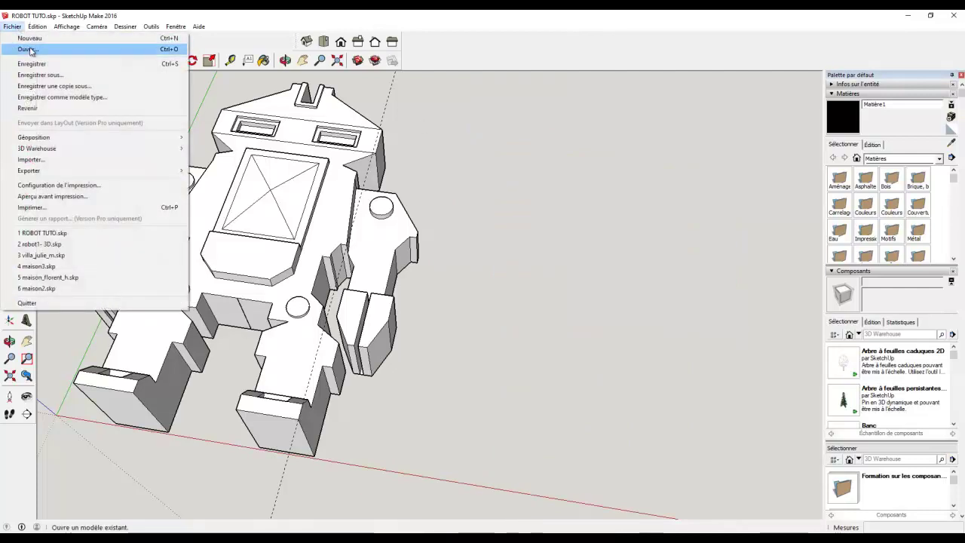
click(45, 66)
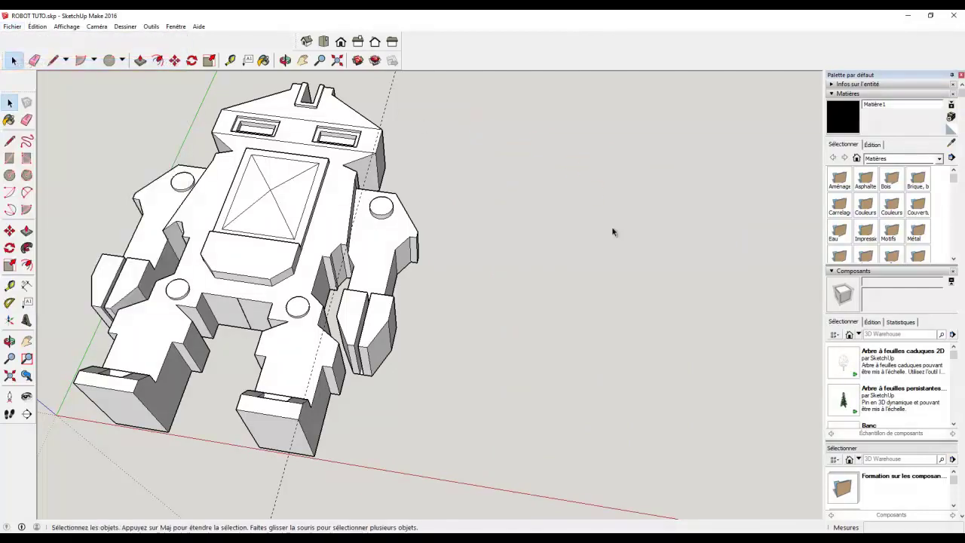